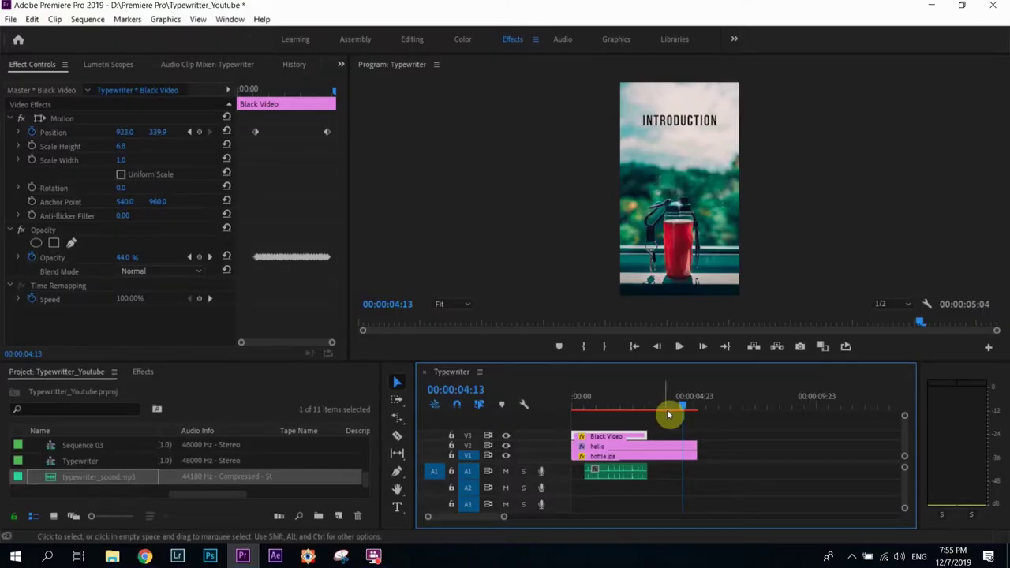
- Preview the finished Typewriter sequence from the start, playing and stopping it in the Program monitor
{"action": "left_click_drag", "start_coordinate": [683, 412], "coordinate": [551, 425]}
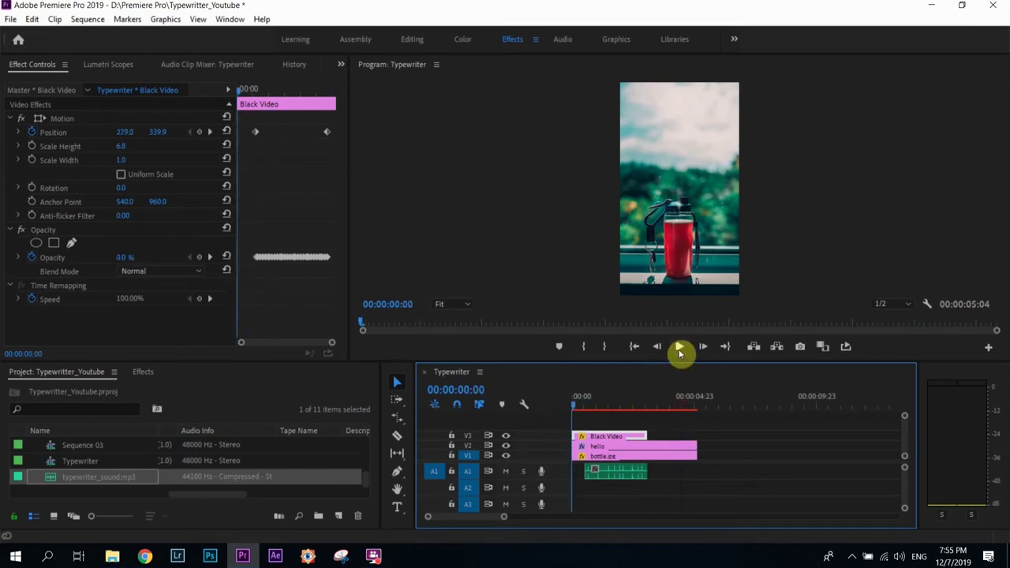
{"action": "left_click", "coordinate": [679, 351]}
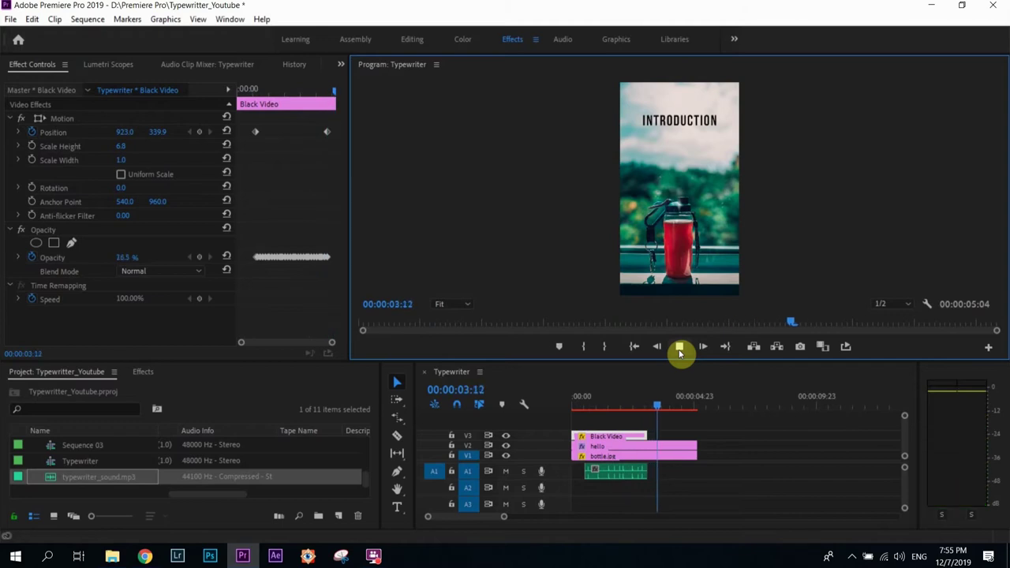
{"action": "left_click", "coordinate": [679, 350]}
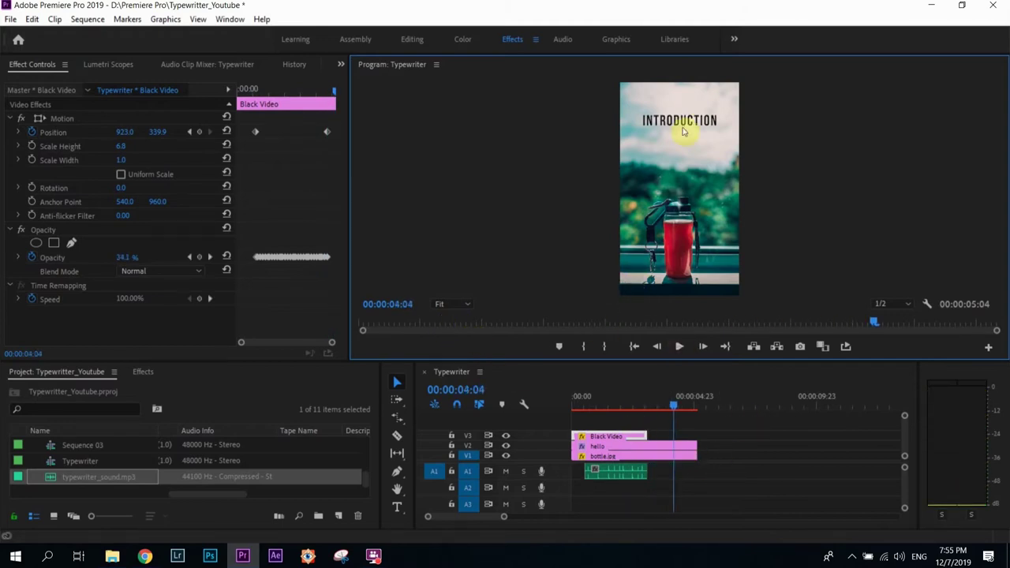
{"action": "left_click", "coordinate": [341, 516]}
- Create Sequence 04 with a vertical 1080 × 1920 frame size
{"action": "left_click", "coordinate": [385, 352]}
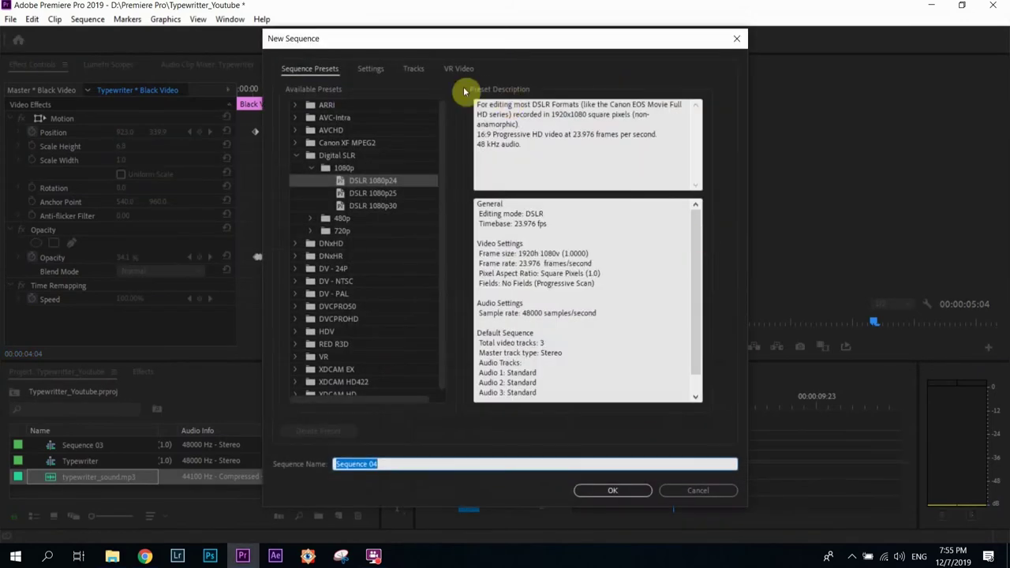
{"action": "left_click", "coordinate": [370, 70]}
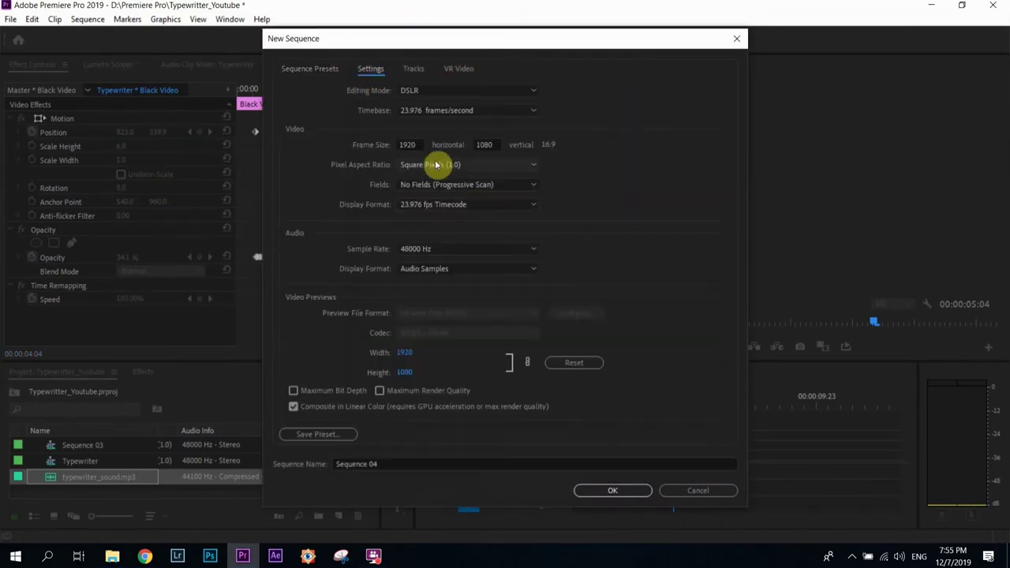
{"action": "left_click_drag", "start_coordinate": [642, 38], "coordinate": [423, 38]}
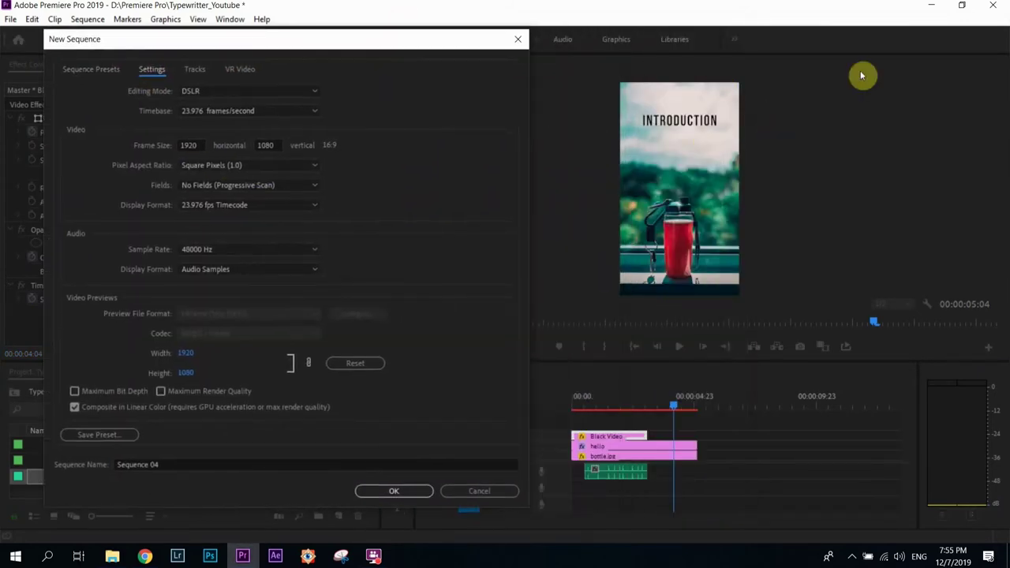
{"action": "left_click", "coordinate": [202, 145]}
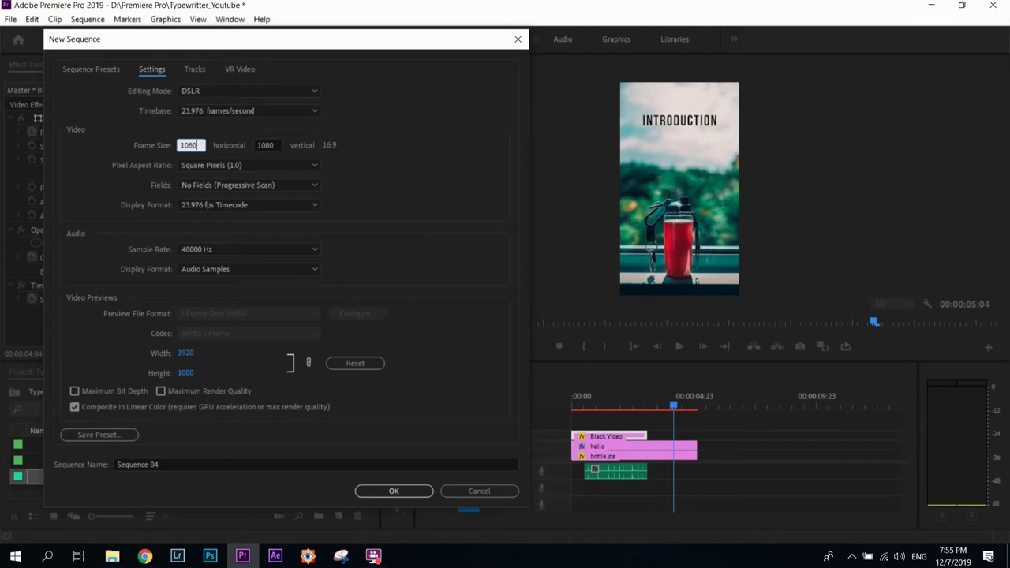
{"action": "key", "text": "Tab"}
{"action": "type", "text": "1"}
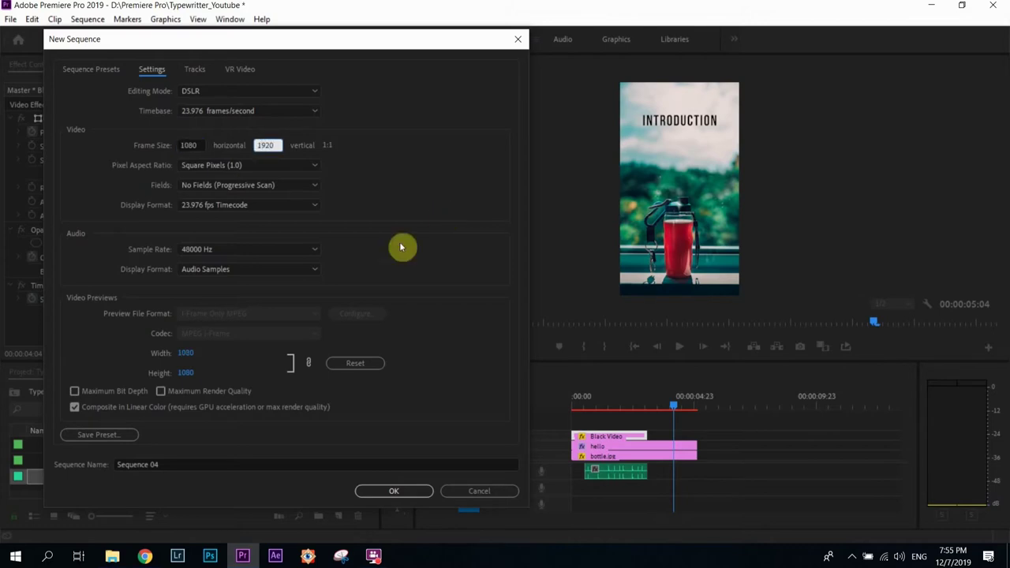
{"action": "type", "text": "920"}
{"action": "key", "text": "Tab"}
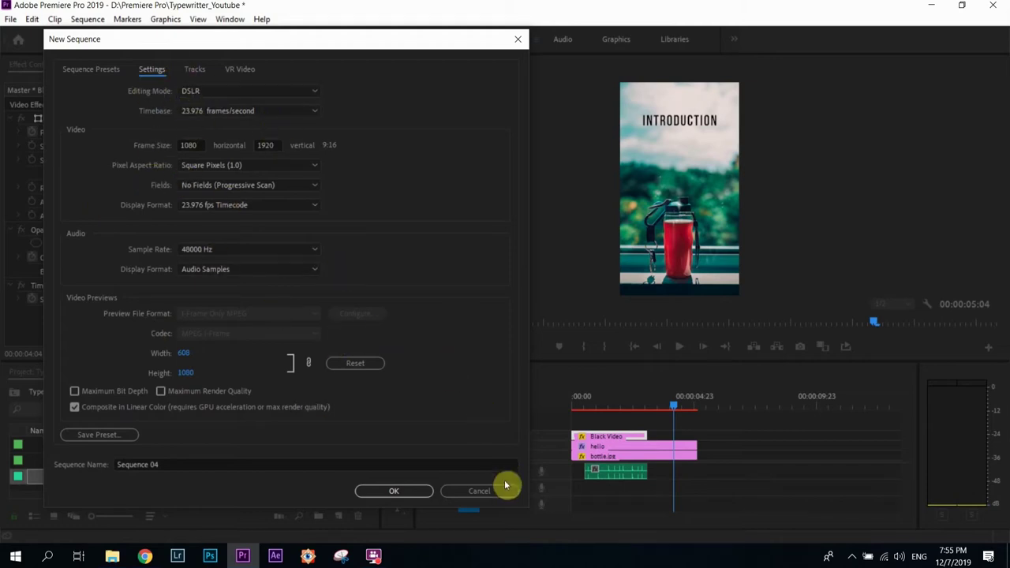
{"action": "left_click", "coordinate": [411, 490]}
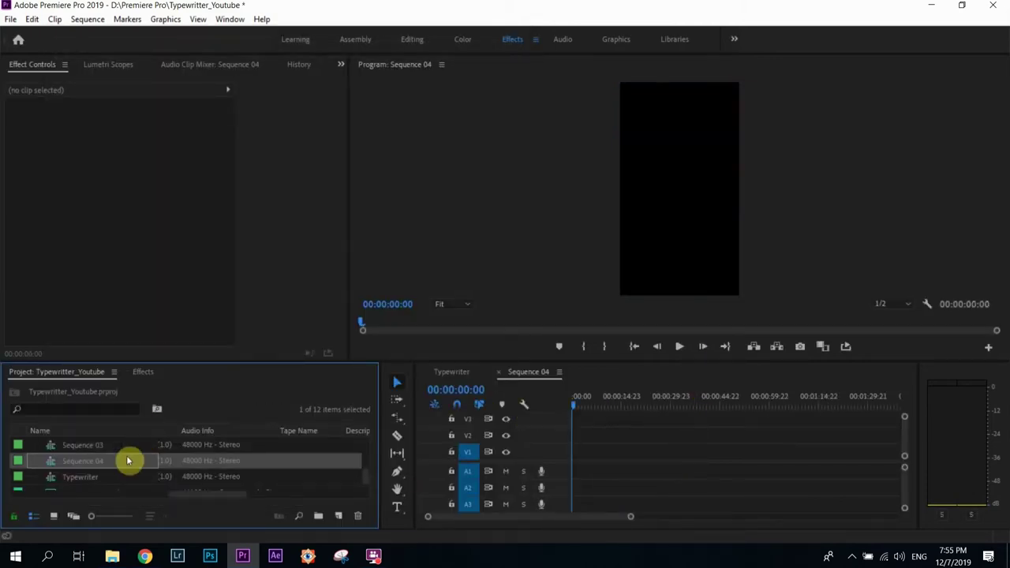
- Rename Sequence 04 to 'typewriter' and the old sequence to 'Typewriter1'
{"action": "left_click", "coordinate": [77, 462]}
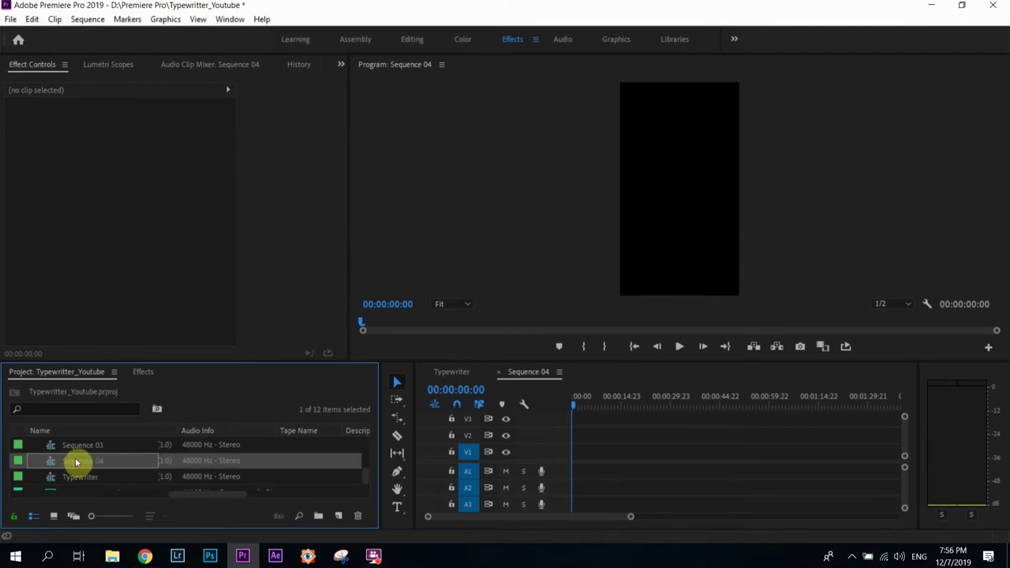
{"action": "right_click", "coordinate": [77, 462]}
{"action": "left_click", "coordinate": [124, 241]}
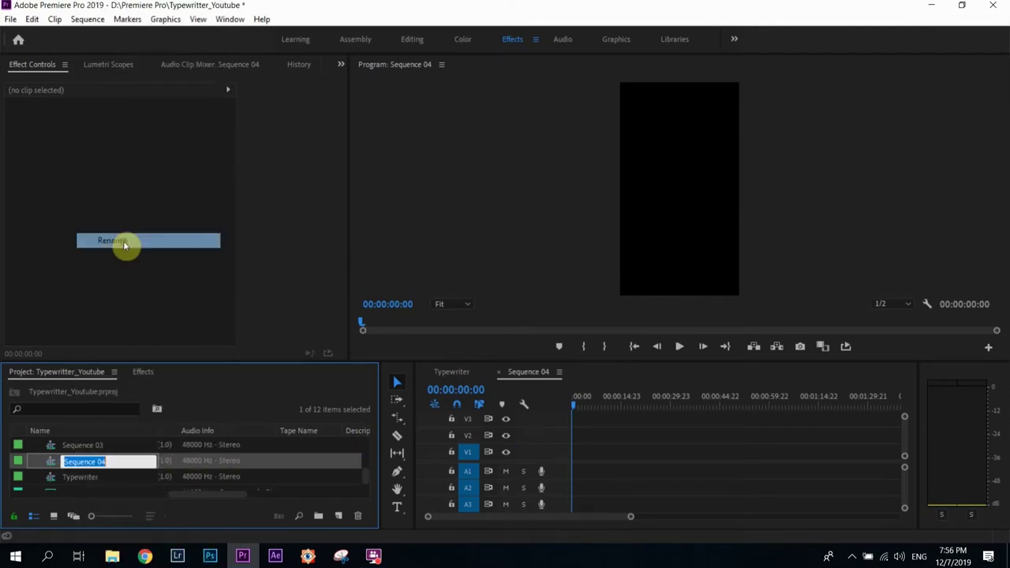
{"action": "type", "text": "typewr"}
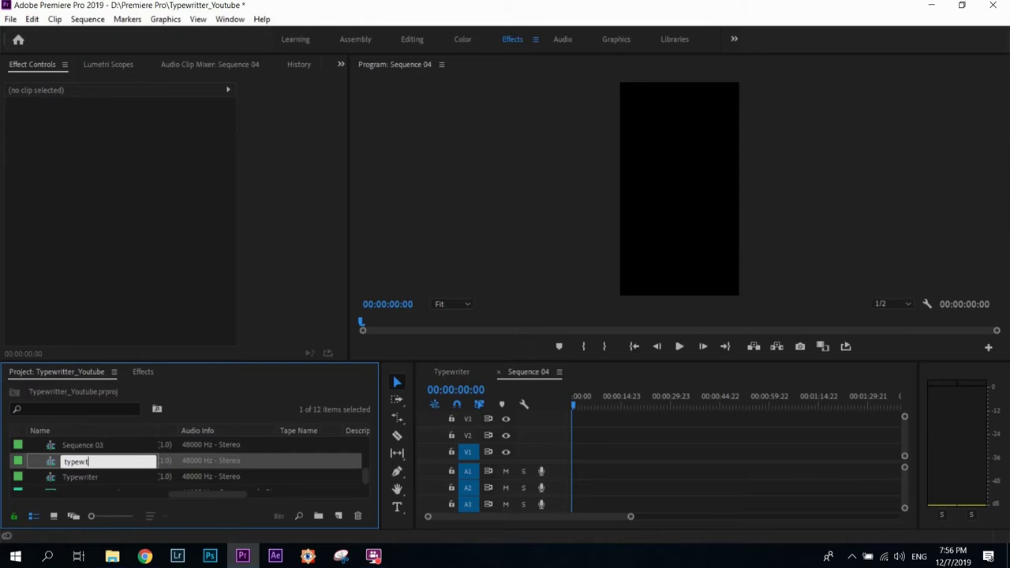
{"action": "type", "text": "iter"}
{"action": "key", "text": "Tab"}
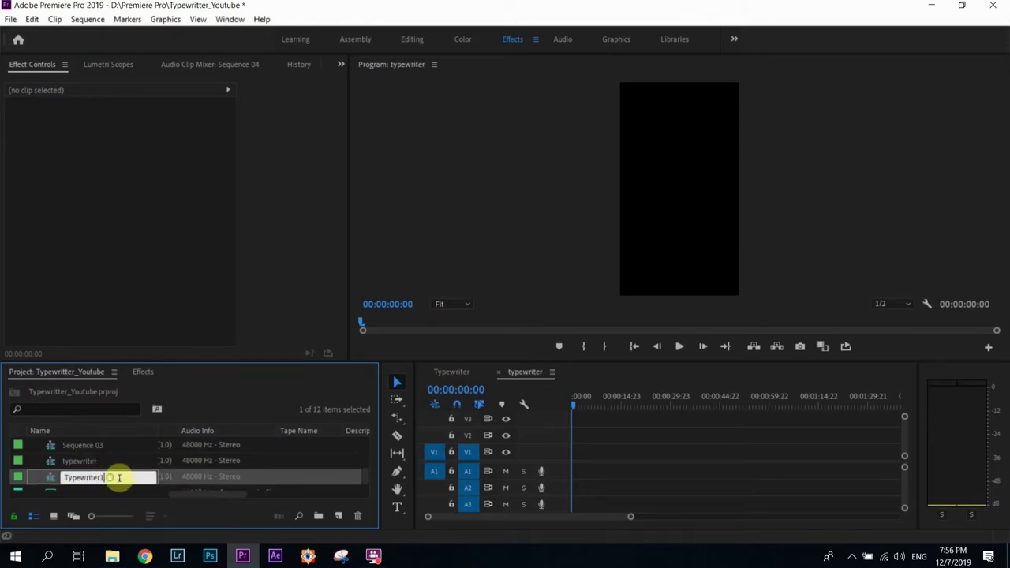
{"action": "type", "text": "1"}
{"action": "left_click", "coordinate": [93, 463]}
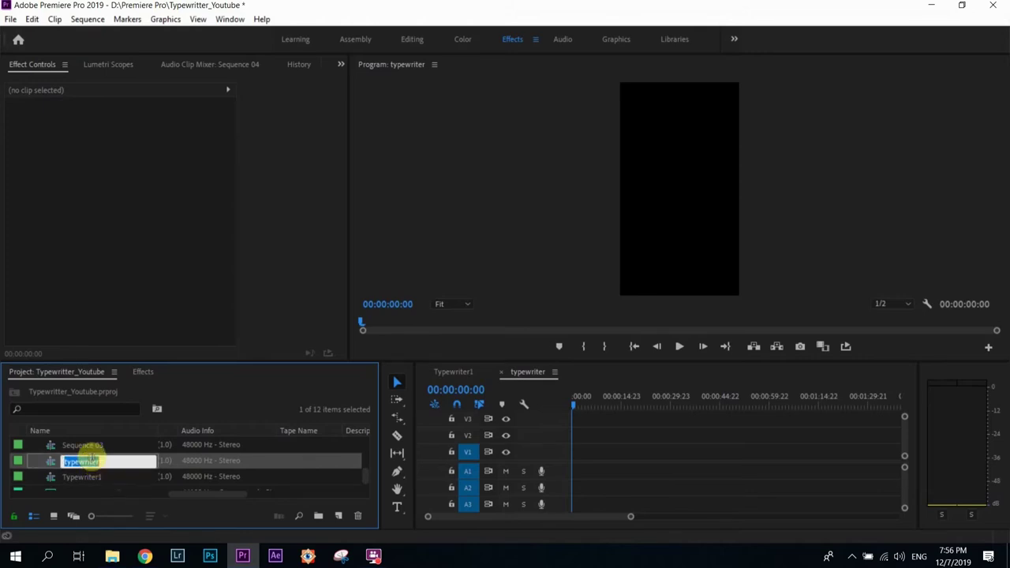
- Place bottle.jpg at the start of track V1
{"action": "left_click", "coordinate": [129, 458]}
{"action": "key", "text": "Up"}
{"action": "scroll", "coordinate": [142, 469], "scroll_direction": "up", "scroll_amount": 1}
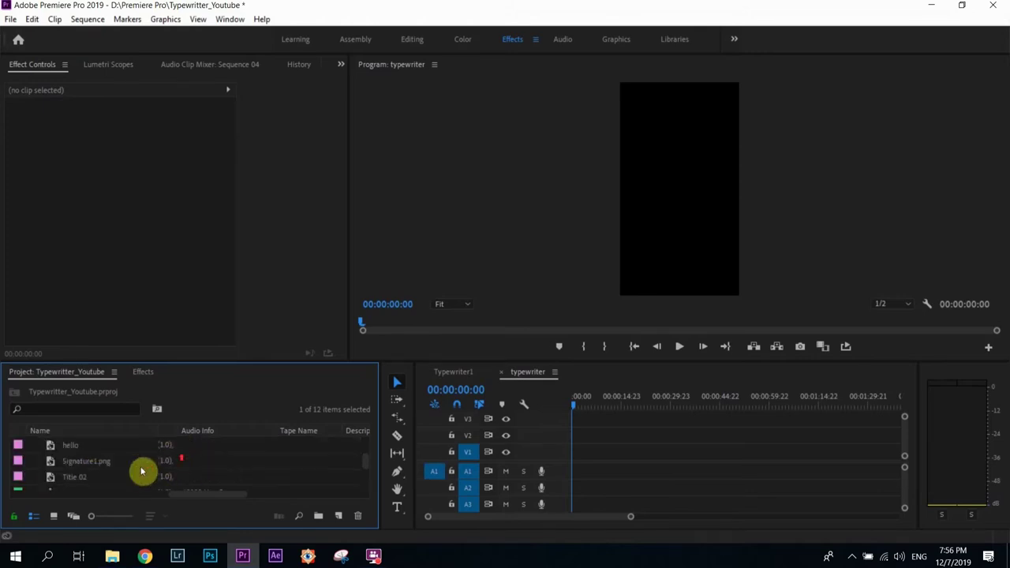
{"action": "left_click", "coordinate": [67, 451]}
{"action": "mouse_move", "coordinate": [67, 446]}
{"action": "left_mouse_down"}
{"action": "mouse_move", "coordinate": [628, 460]}
{"action": "mouse_move", "coordinate": [142, 444]}
{"action": "mouse_move", "coordinate": [49, 469]}
{"action": "mouse_move", "coordinate": [71, 464]}
{"action": "left_mouse_up"}
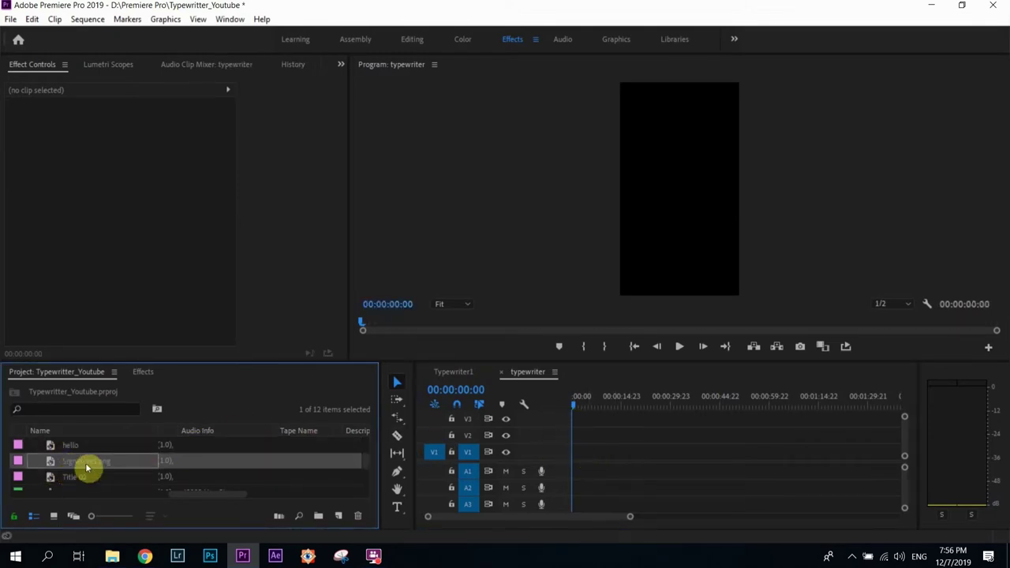
{"action": "scroll", "coordinate": [83, 466], "scroll_direction": "up", "scroll_amount": 2}
{"action": "left_click_drag", "start_coordinate": [69, 446], "coordinate": [622, 452]}
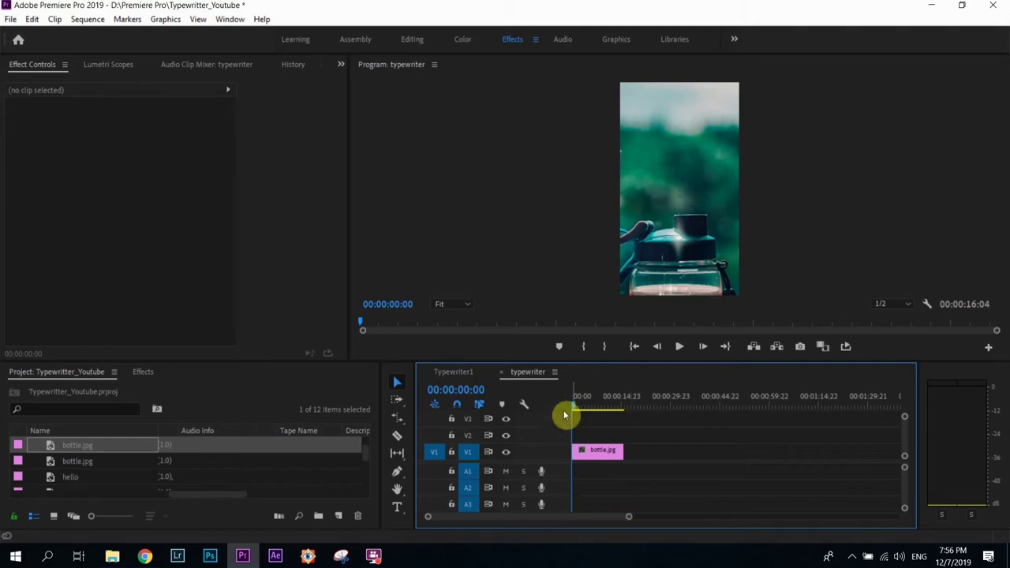
- Scale the bottle clip to 32 so the whole bottle fits, then scrub back to the start
{"action": "left_click", "coordinate": [591, 450]}
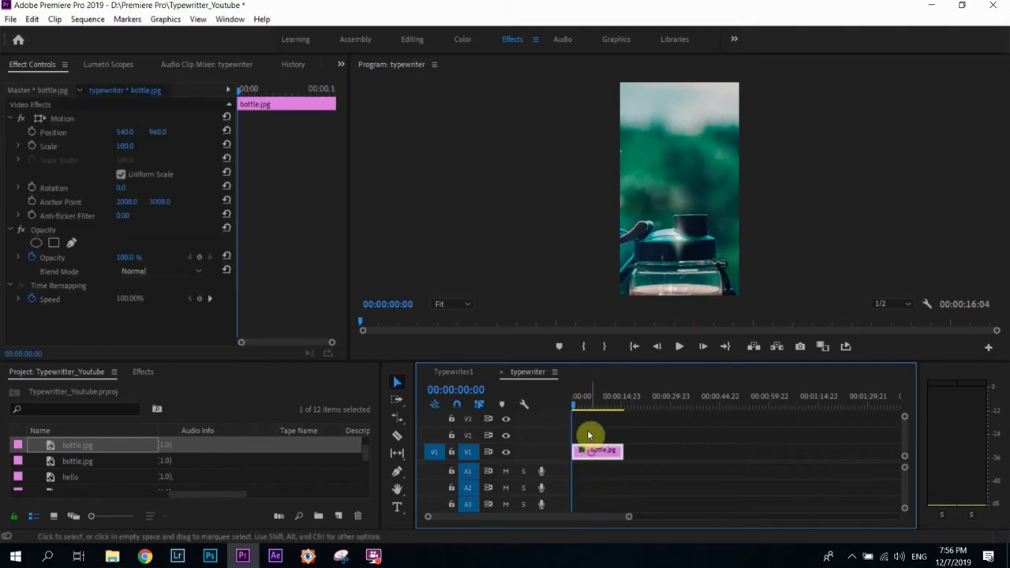
{"action": "left_click", "coordinate": [124, 146]}
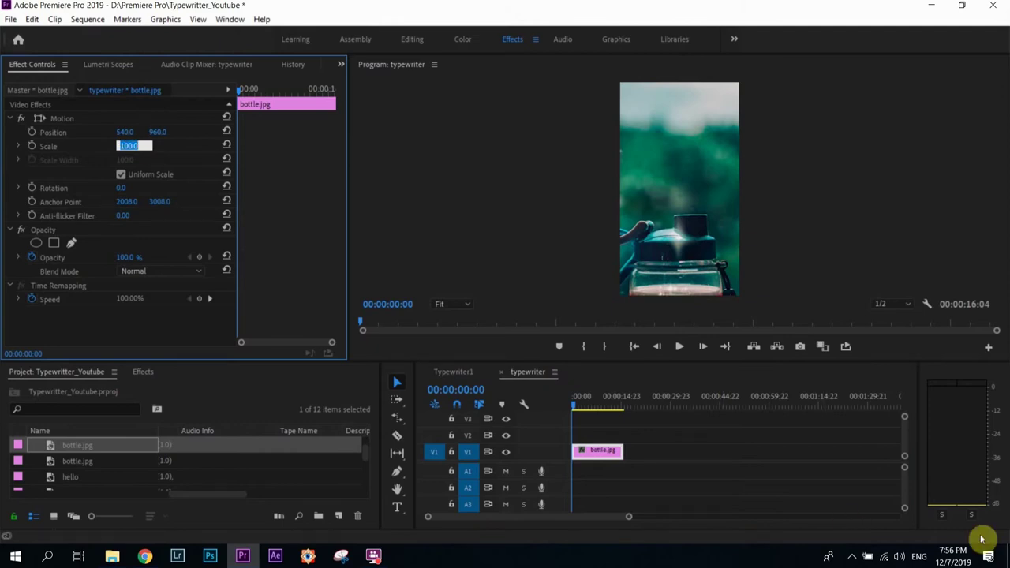
{"action": "key", "text": "Return"}
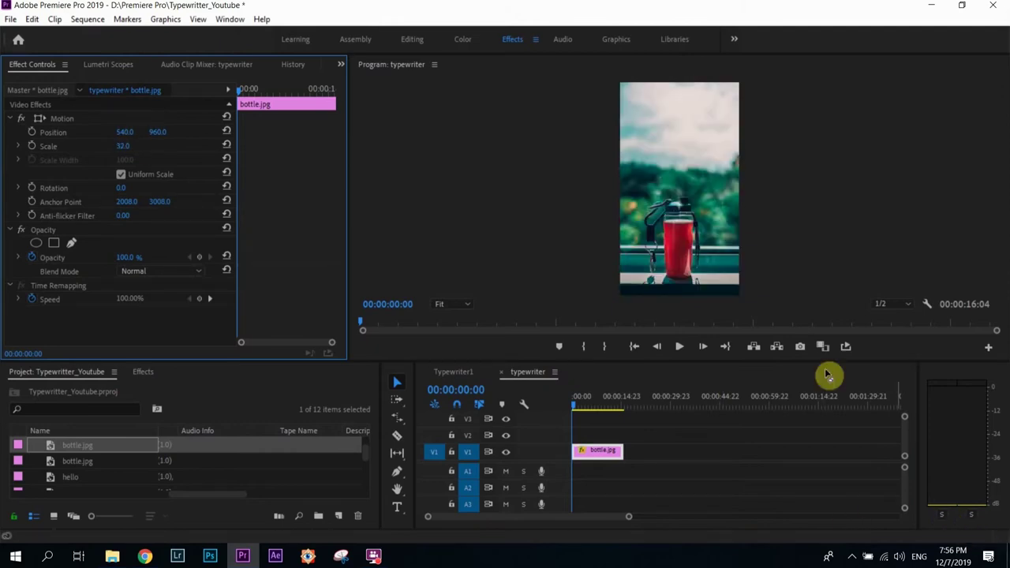
{"action": "left_click", "coordinate": [520, 194]}
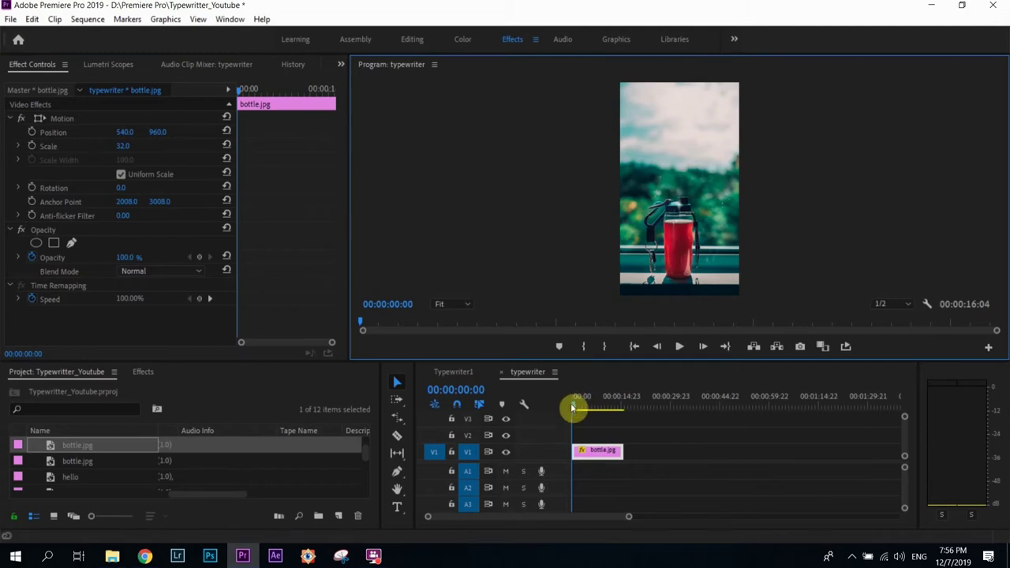
{"action": "left_click_drag", "start_coordinate": [573, 407], "coordinate": [552, 408]}
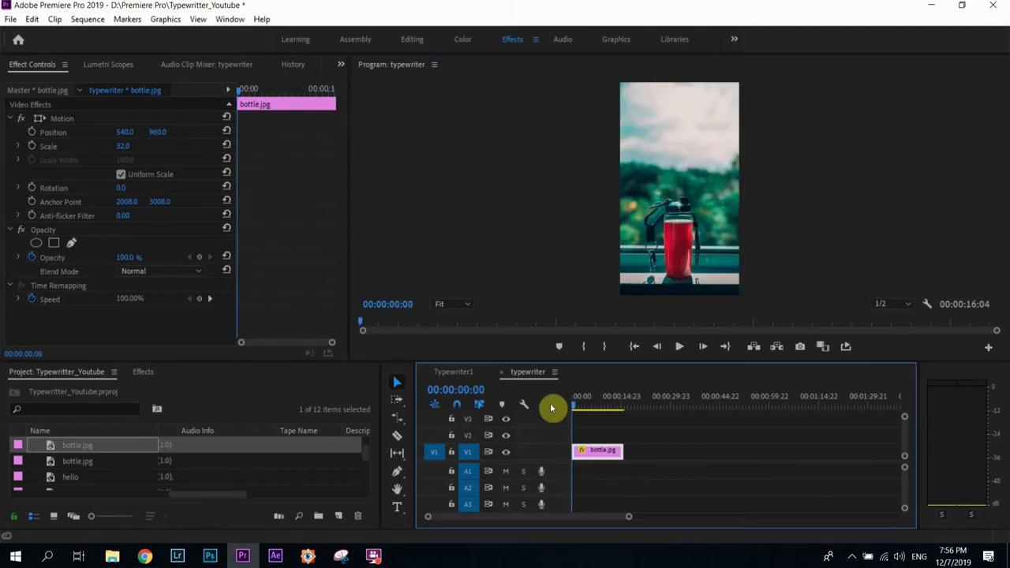
- Create a new legacy title from the File menu named 'typerwriter_learn'
{"action": "left_click", "coordinate": [11, 19]}
{"action": "mouse_move", "coordinate": [26, 33]}
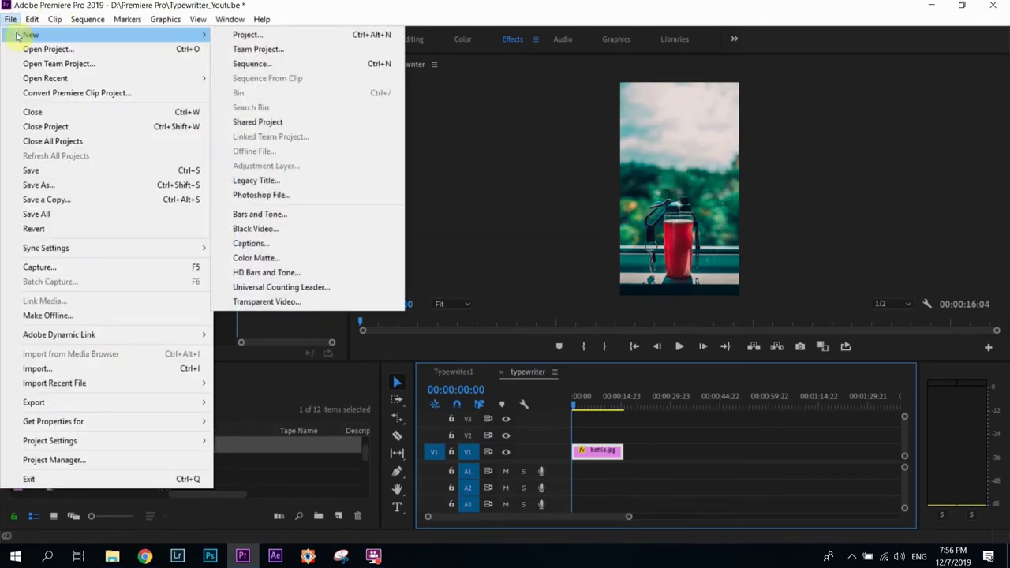
{"action": "left_click", "coordinate": [270, 184]}
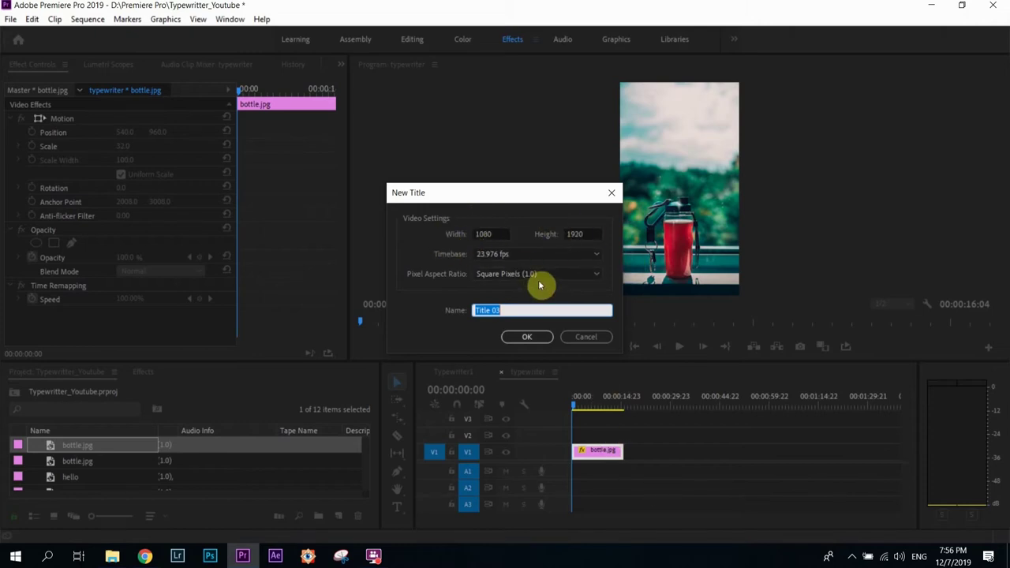
{"action": "left_click_drag", "start_coordinate": [507, 310], "coordinate": [419, 308]}
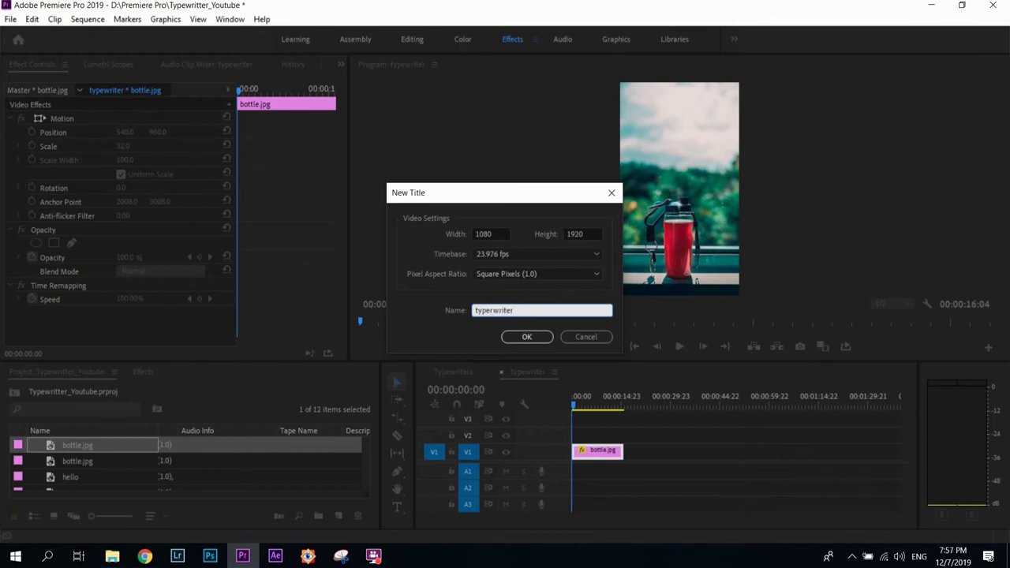
{"action": "type", "text": "typerwriter_learn"}
{"action": "key", "text": "Return"}
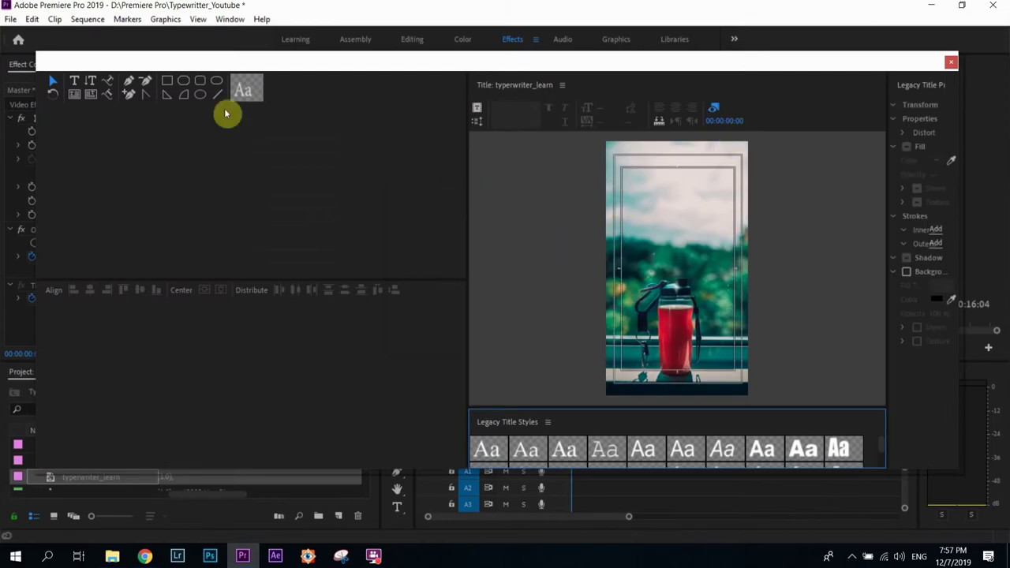
- Draw a horizontal text box near the top of the frame and set its font to Bebas Neue
{"action": "left_click", "coordinate": [77, 81]}
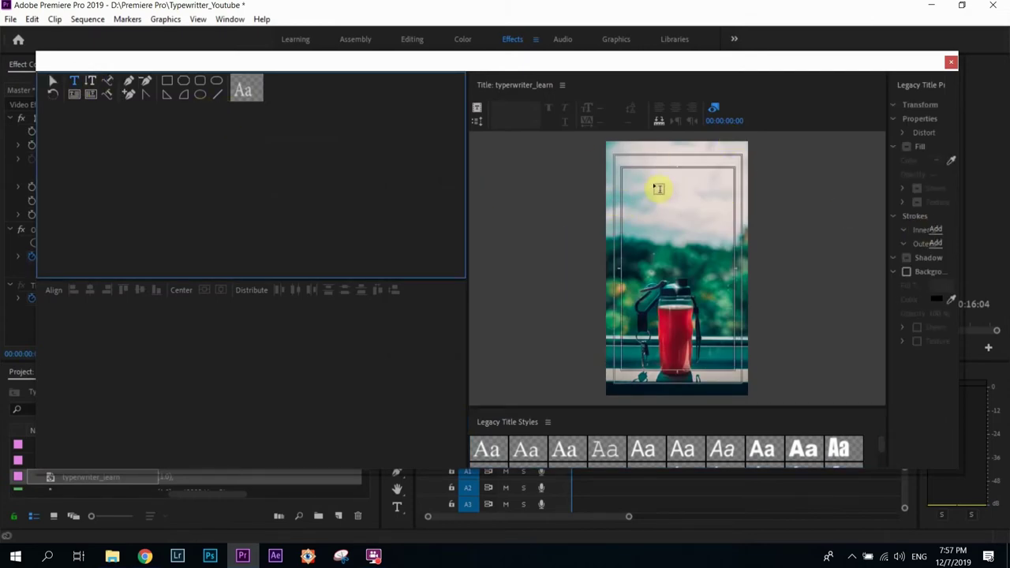
{"action": "left_click_drag", "start_coordinate": [629, 176], "coordinate": [715, 235]}
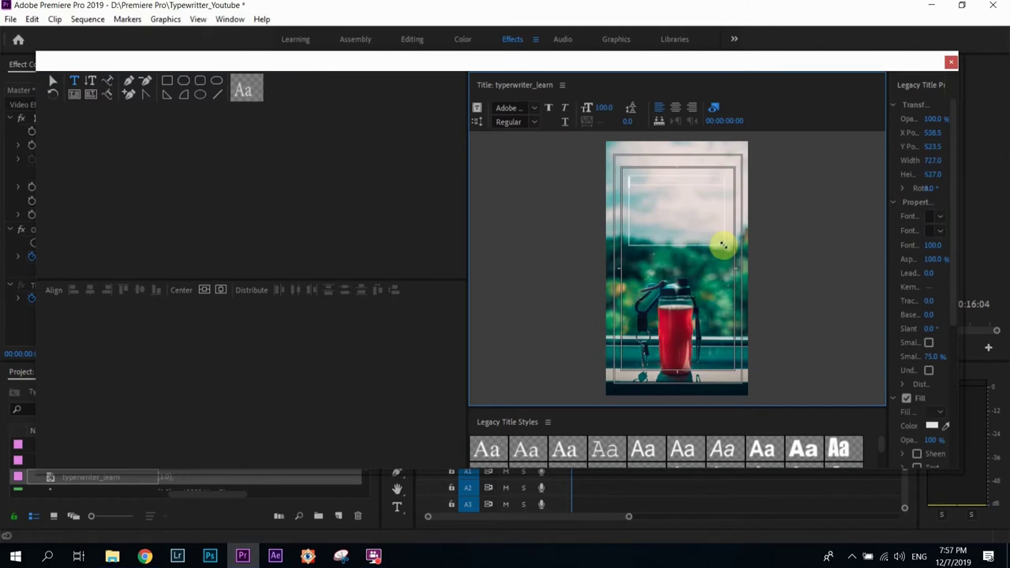
{"action": "left_click_drag", "start_coordinate": [885, 229], "coordinate": [828, 215]}
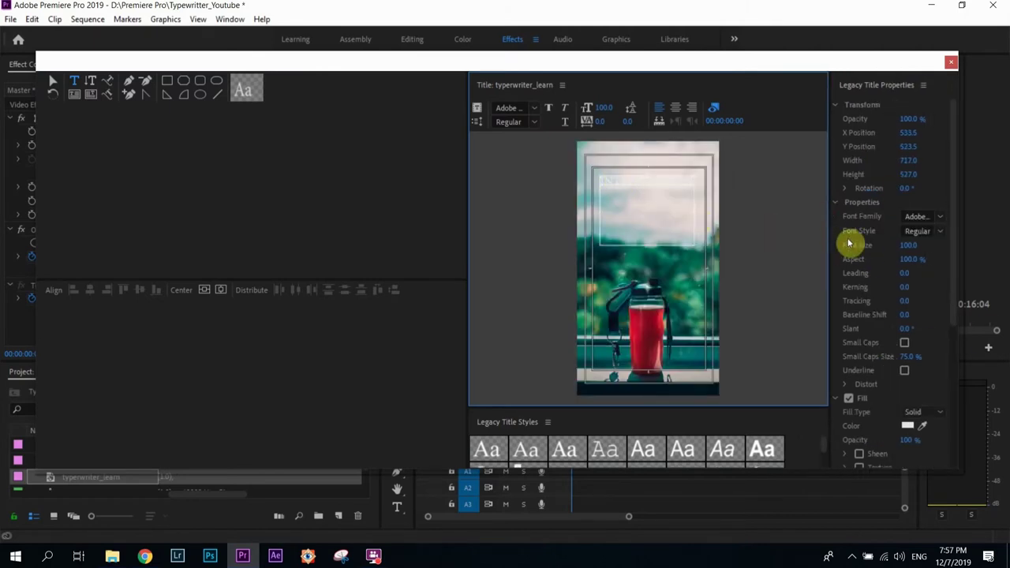
{"action": "left_click", "coordinate": [940, 217]}
{"action": "scroll", "coordinate": [902, 277], "scroll_direction": "up", "scroll_amount": 10}
{"action": "left_click", "coordinate": [869, 264]}
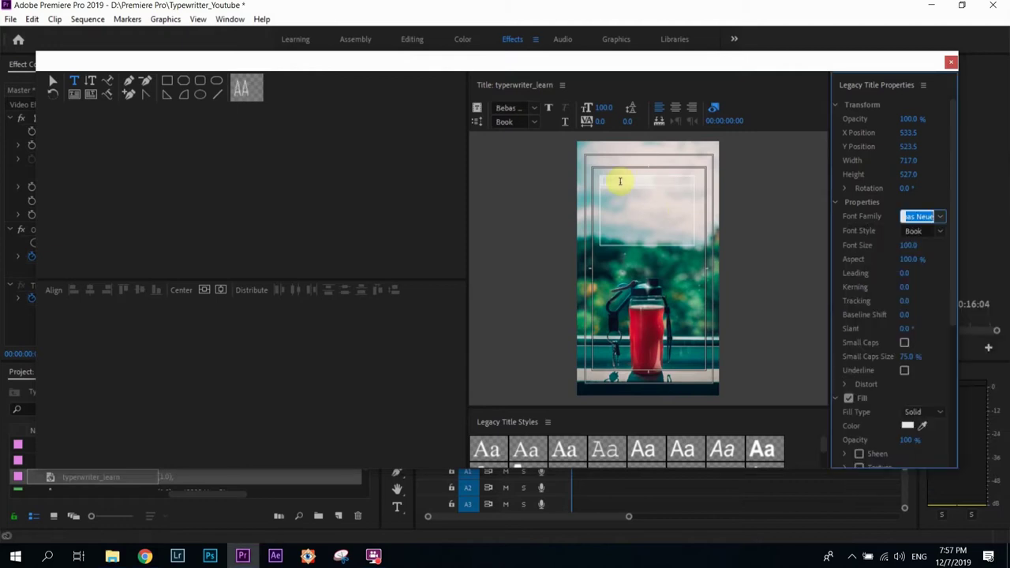
- Give INTRODUCTION a dark fill, Bold style and size 136, then centre it horizontally and centre-align it
{"action": "left_click", "coordinate": [907, 425]}
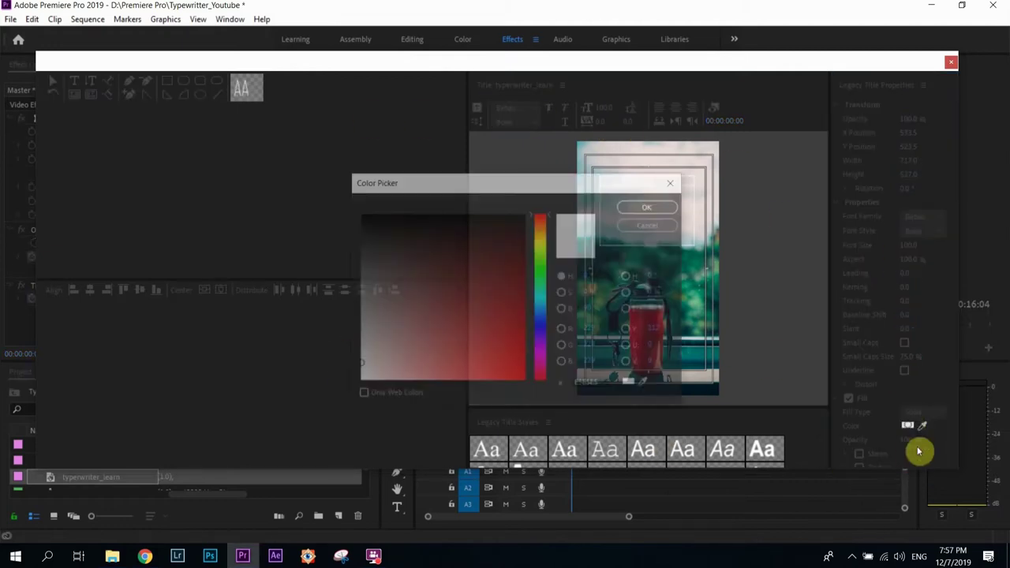
{"action": "left_click", "coordinate": [365, 217]}
{"action": "left_click", "coordinate": [651, 205]}
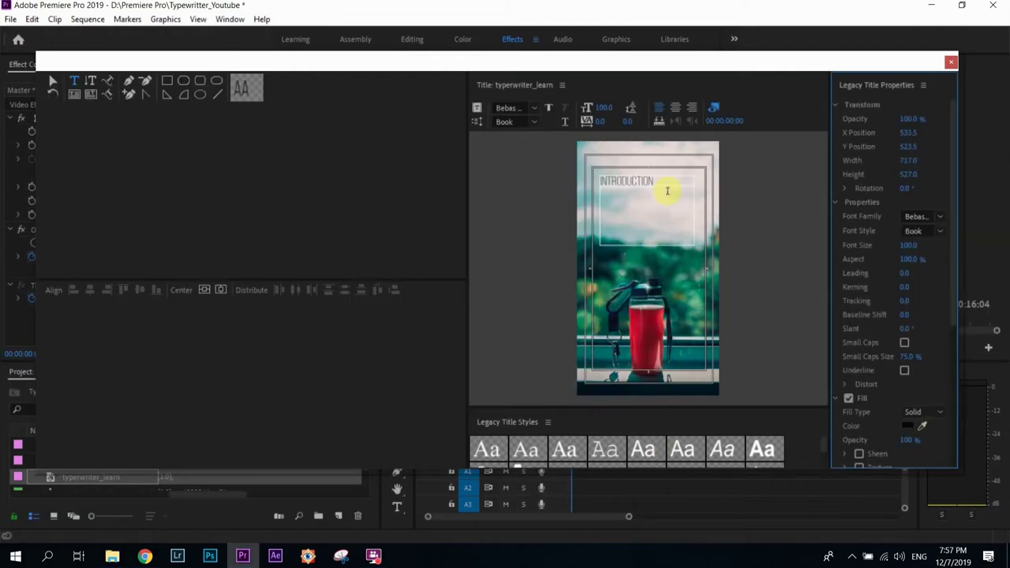
{"action": "left_click", "coordinate": [533, 123]}
{"action": "left_click", "coordinate": [516, 145]}
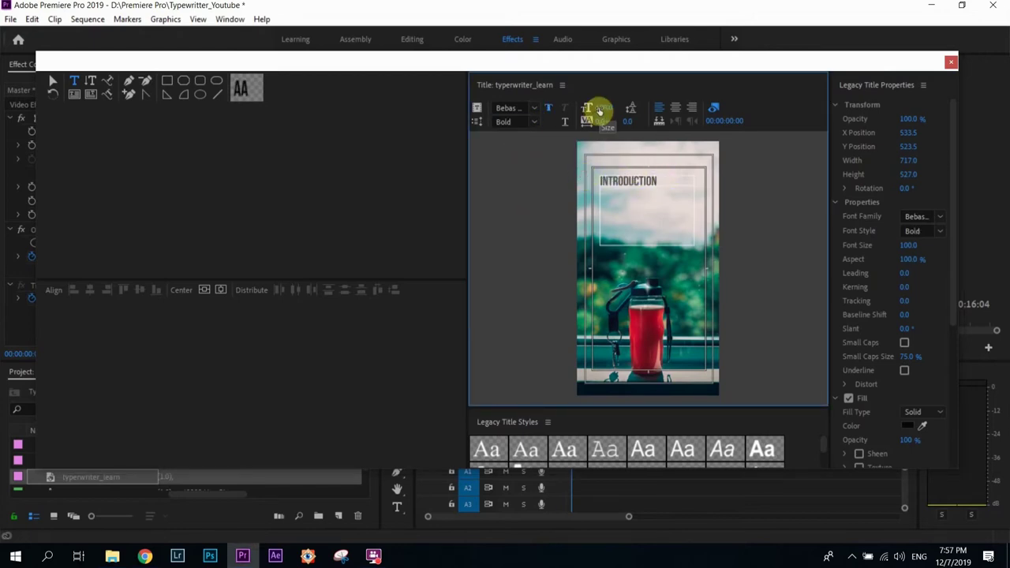
{"action": "mouse_move", "coordinate": [601, 107]}
{"action": "left_mouse_down"}
{"action": "mouse_move", "coordinate": [631, 107]}
{"action": "mouse_move", "coordinate": [615, 120]}
{"action": "left_mouse_up"}
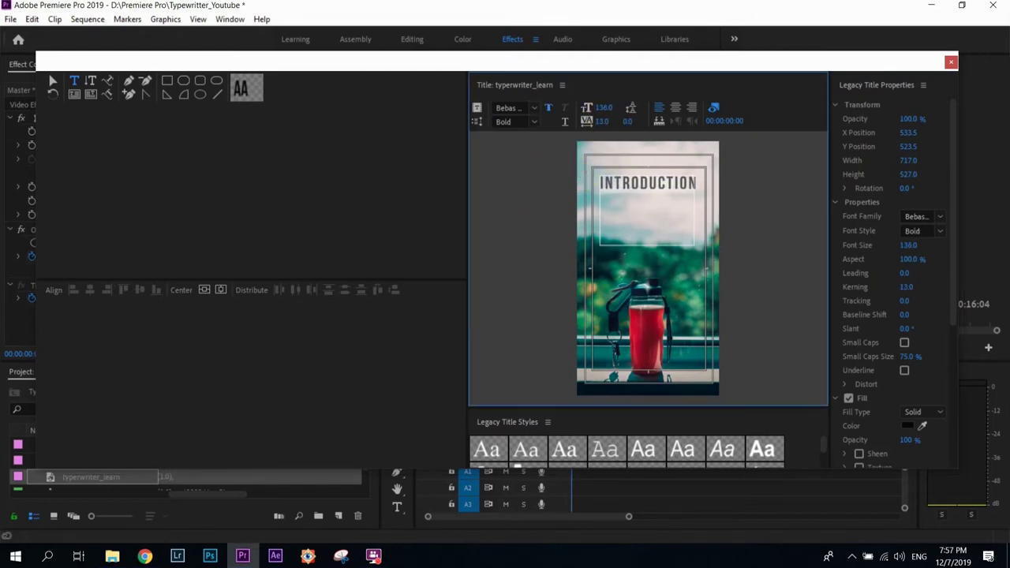
{"action": "left_click", "coordinate": [221, 290]}
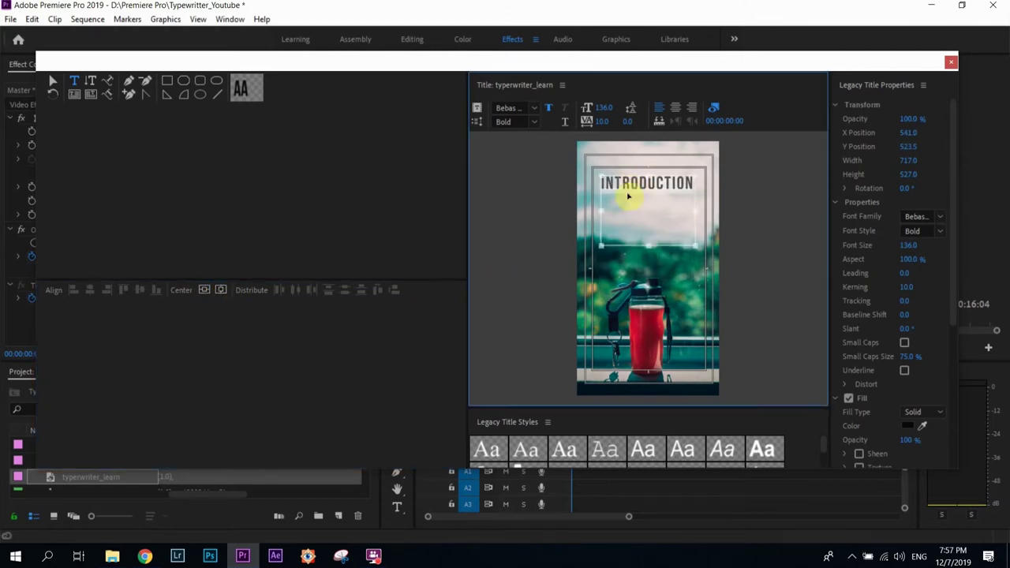
{"action": "left_click", "coordinate": [675, 108]}
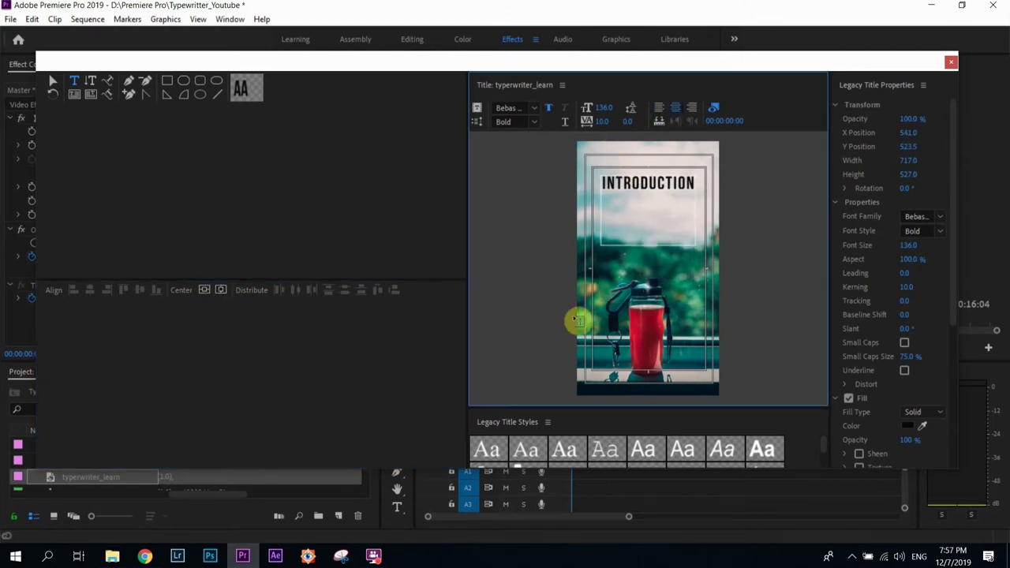
- Close the titler and place typewriter_learn on the track above the bottle photo
{"action": "left_click", "coordinate": [952, 64]}
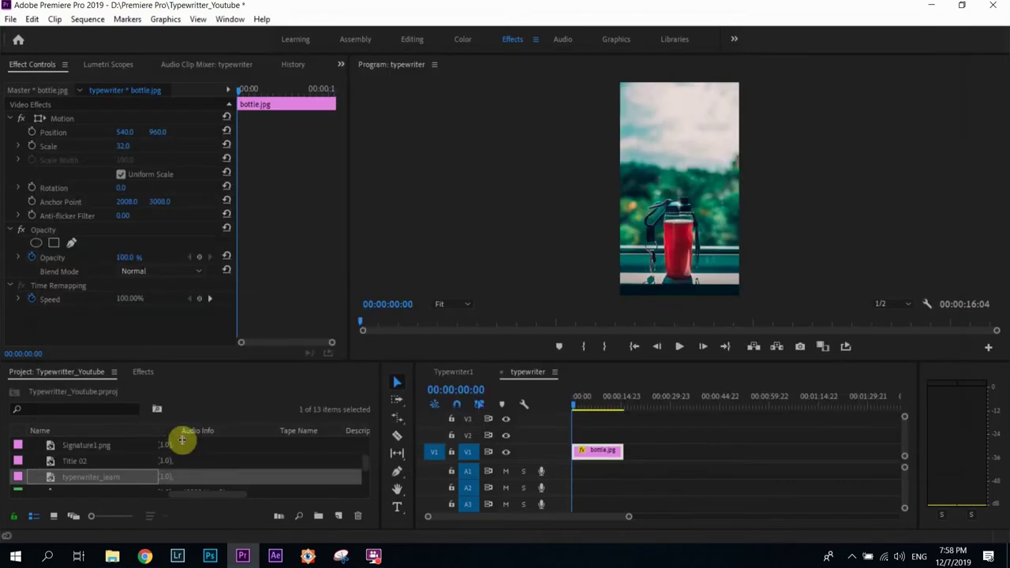
{"action": "left_click", "coordinate": [285, 471]}
{"action": "left_click_drag", "start_coordinate": [285, 472], "coordinate": [583, 438]}
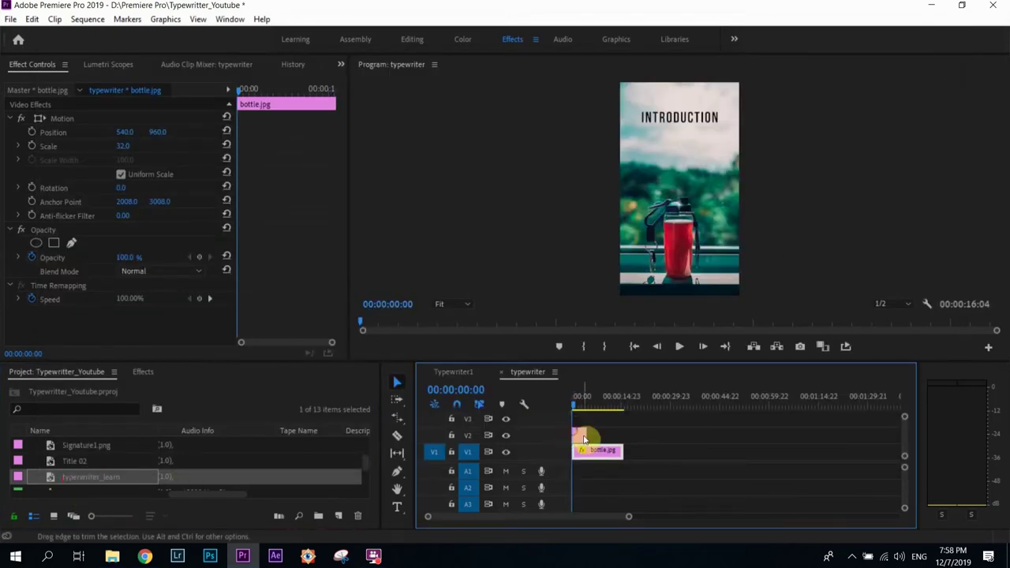
{"action": "left_click", "coordinate": [581, 435]}
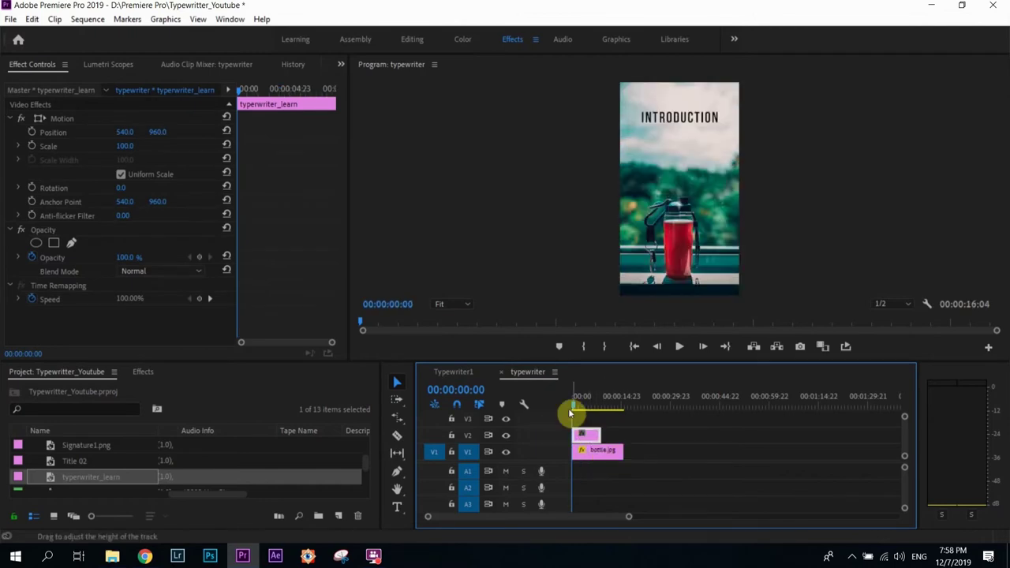
{"action": "left_click", "coordinate": [582, 403]}
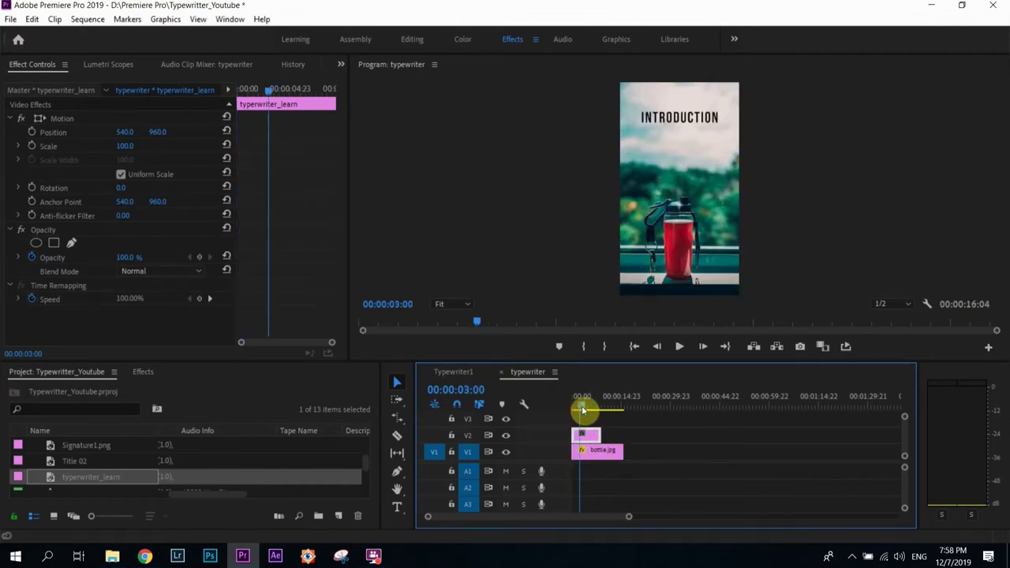
- Clear the effects search and reopen the Effects panel from the Window menu
{"action": "left_click", "coordinate": [146, 371]}
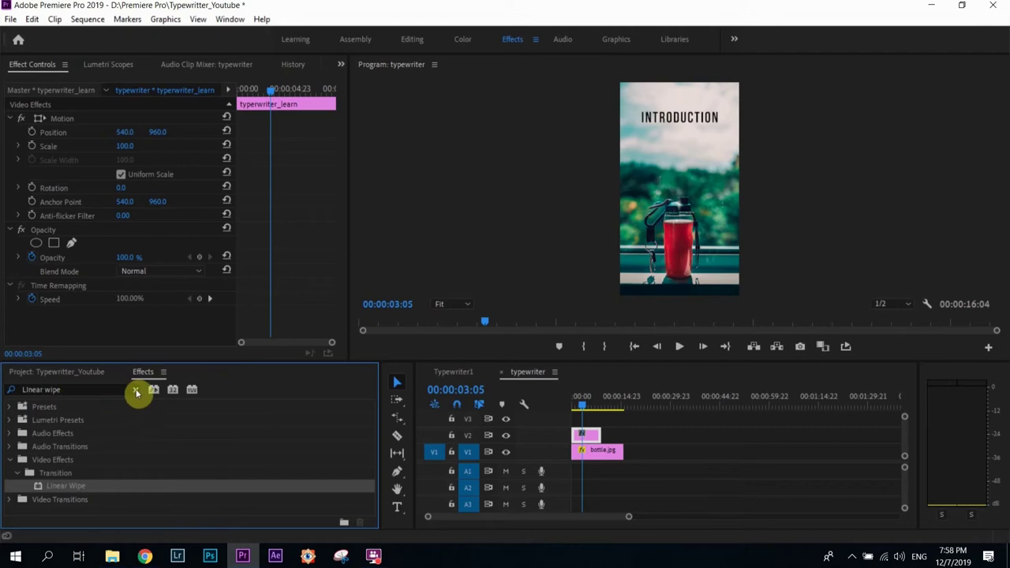
{"action": "left_click", "coordinate": [135, 389]}
{"action": "left_click", "coordinate": [232, 25]}
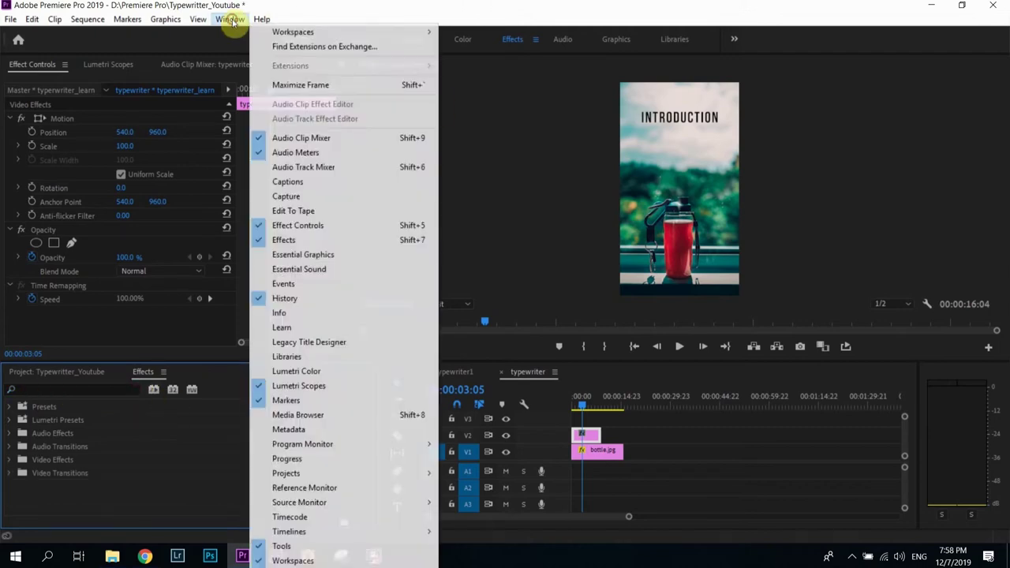
{"action": "left_click", "coordinate": [158, 373]}
{"action": "left_click", "coordinate": [159, 372]}
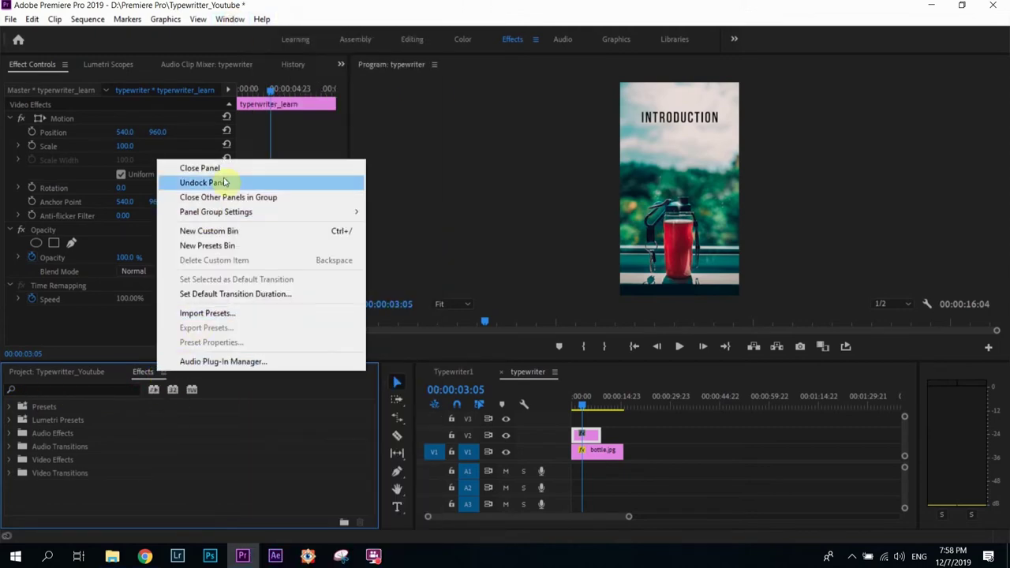
{"action": "left_click", "coordinate": [199, 168]}
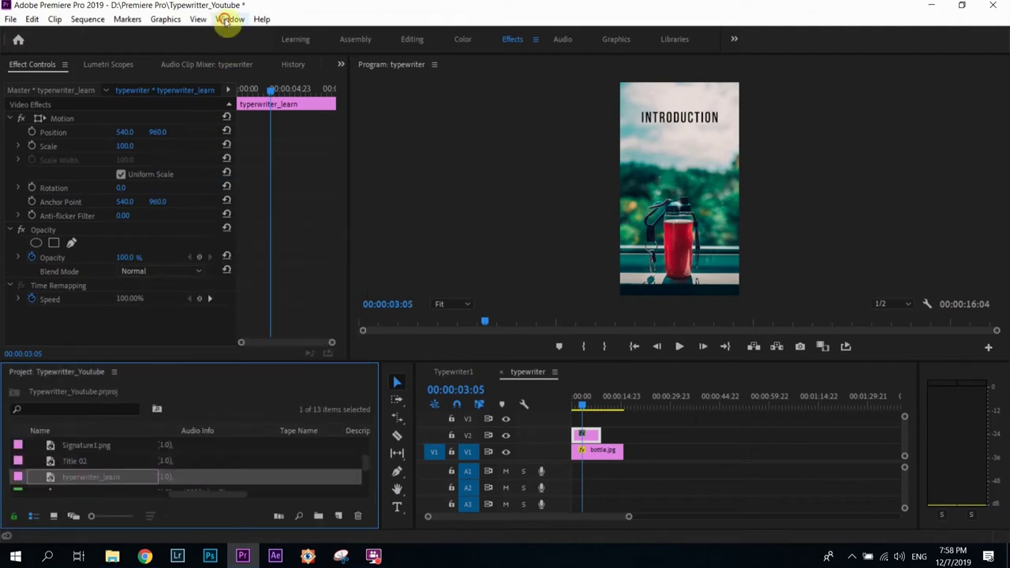
{"action": "left_click", "coordinate": [261, 19]}
{"action": "mouse_move", "coordinate": [230, 19]}
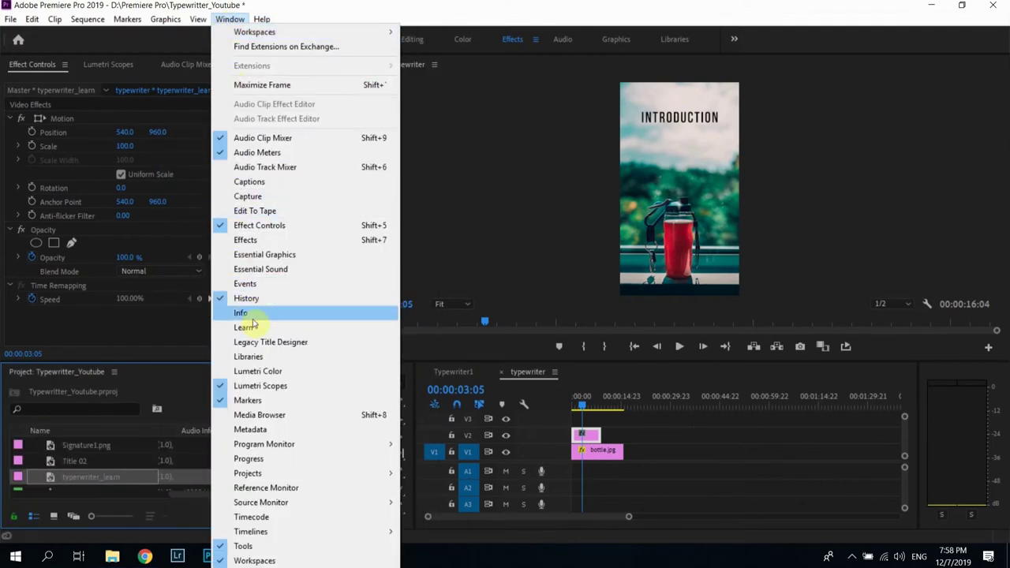
{"action": "left_click", "coordinate": [254, 241]}
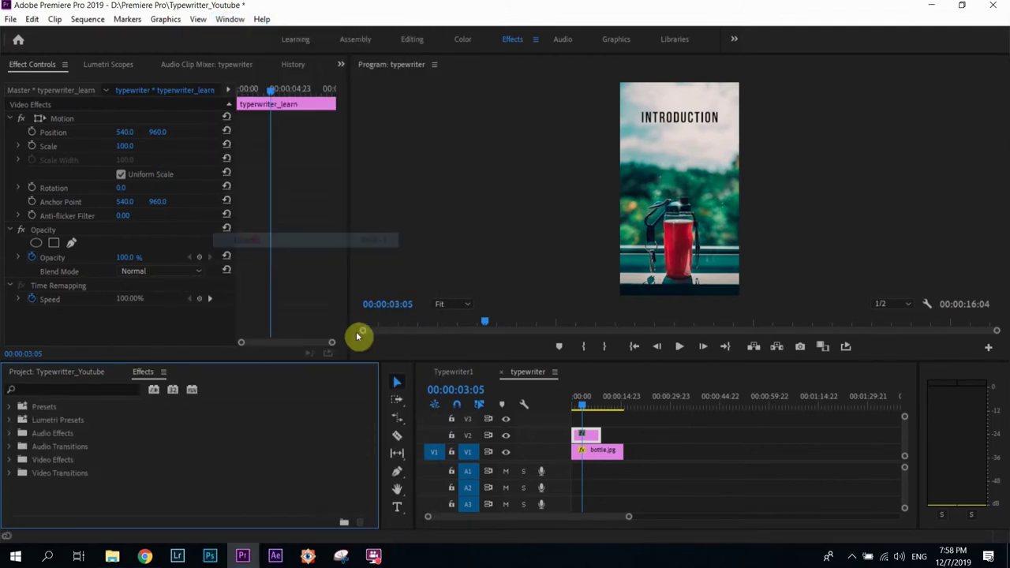
- Apply Linear Wipe to the INTRODUCTION title clip with a 270° wipe angle and 1% completion
{"action": "left_click", "coordinate": [97, 385]}
{"action": "type", "text": "line"}
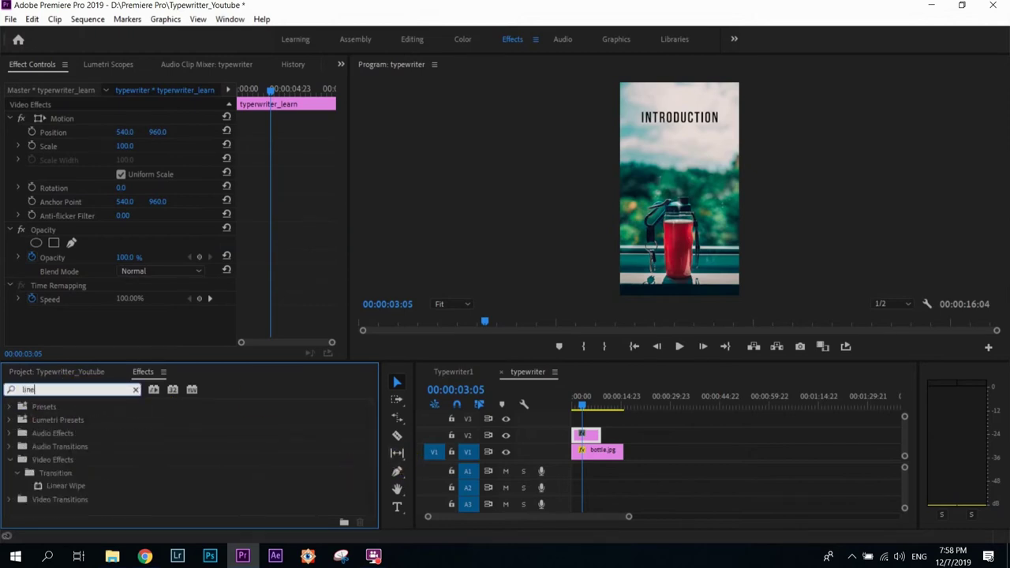
{"action": "type", "text": "ar wi"}
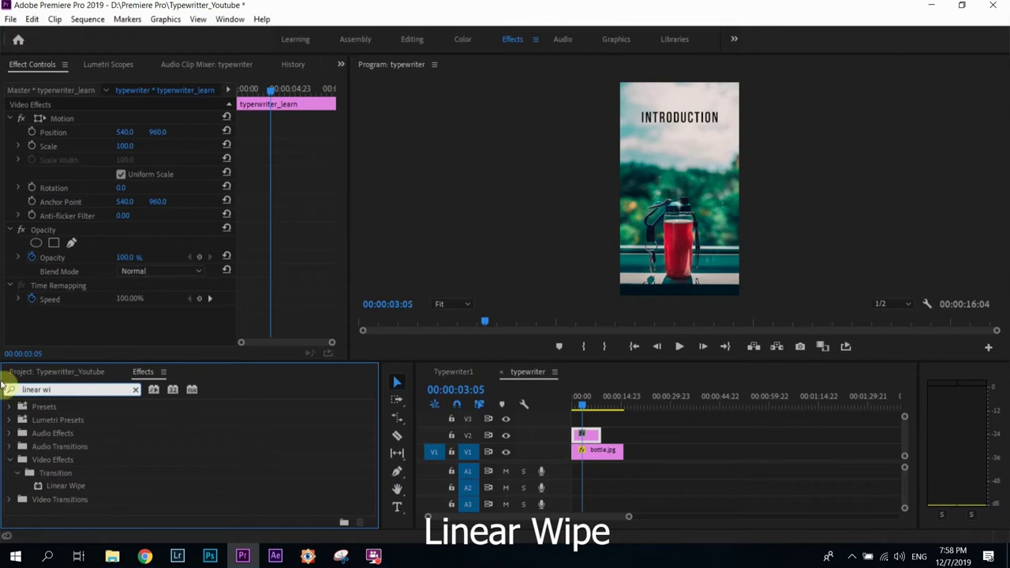
{"action": "left_click_drag", "start_coordinate": [56, 486], "coordinate": [572, 409]}
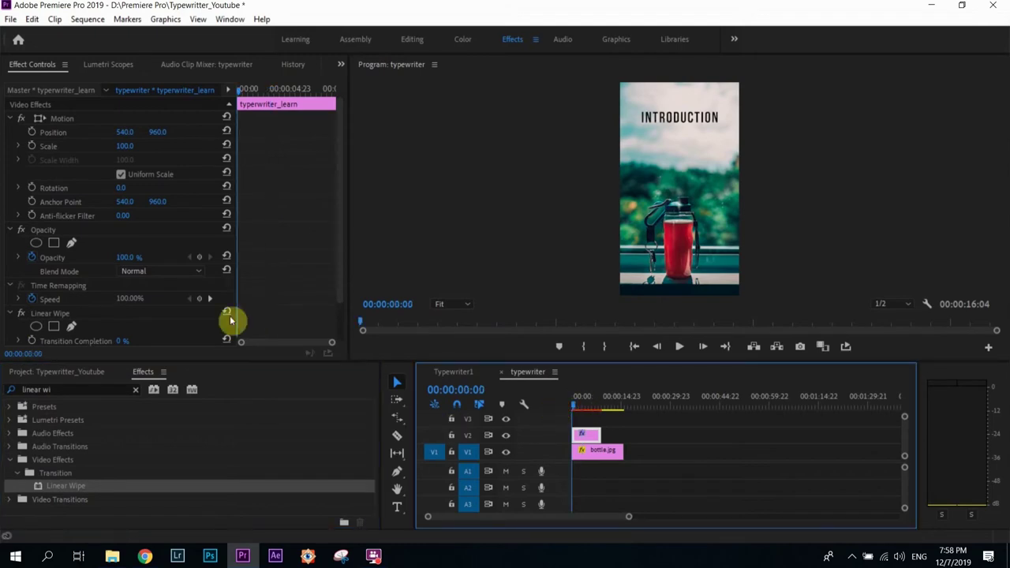
{"action": "scroll", "coordinate": [142, 311], "scroll_direction": "down", "scroll_amount": 2}
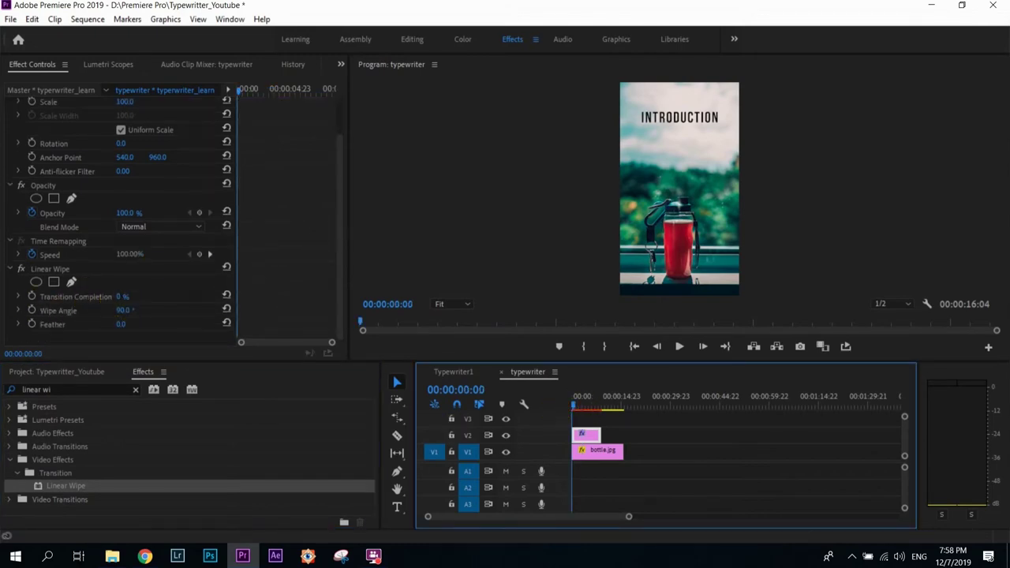
{"action": "left_click_drag", "start_coordinate": [124, 295], "coordinate": [160, 295]}
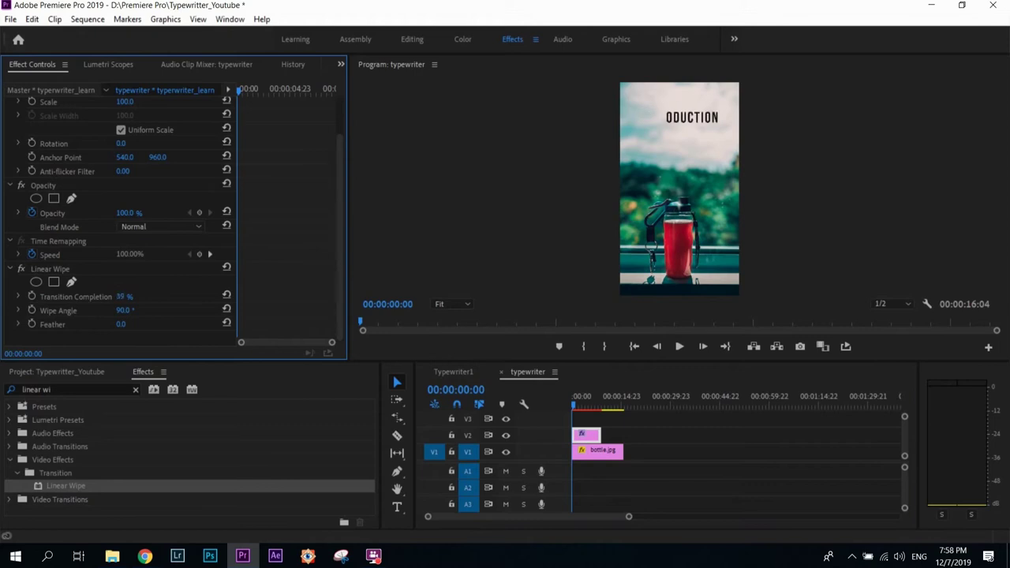
{"action": "left_click", "coordinate": [124, 310]}
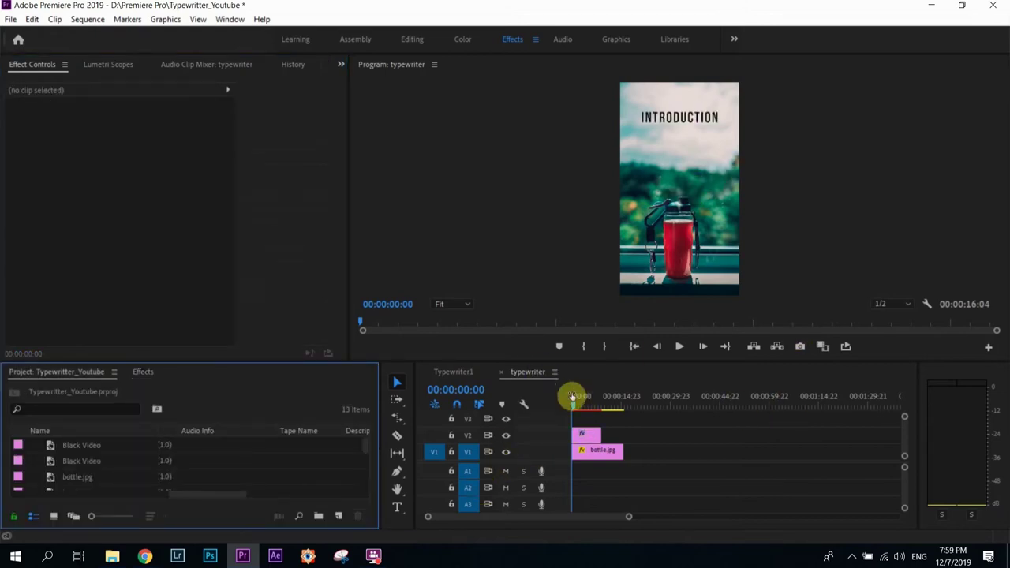
- Scrub the sequence to preview the wiped title and return the playhead to the start
{"action": "mouse_move", "coordinate": [573, 408]}
{"action": "left_mouse_down"}
{"action": "mouse_move", "coordinate": [587, 410]}
{"action": "mouse_move", "coordinate": [569, 410]}
{"action": "left_mouse_up"}
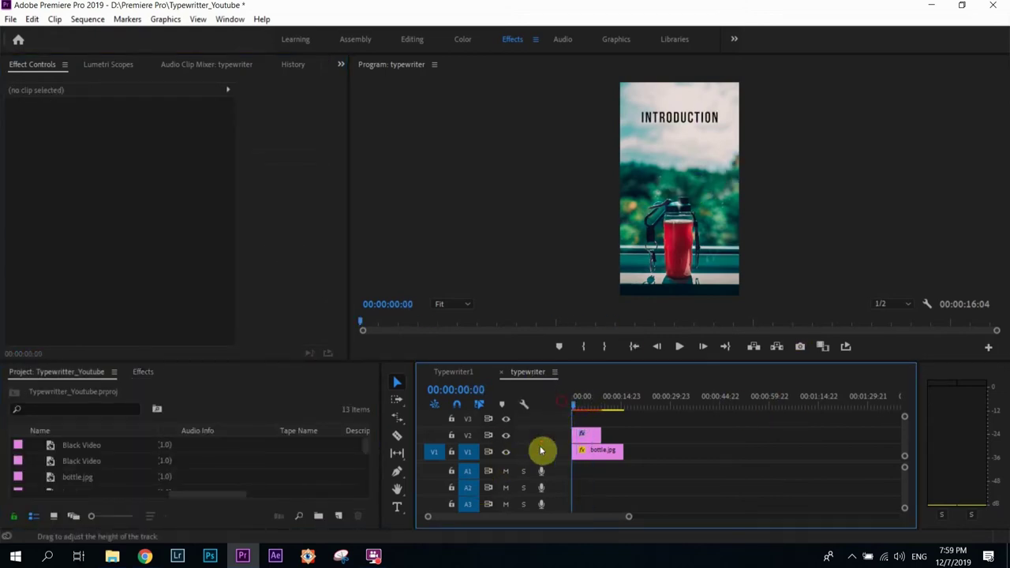
{"action": "left_click", "coordinate": [590, 435]}
{"action": "scroll", "coordinate": [70, 324], "scroll_direction": "down", "scroll_amount": 2}
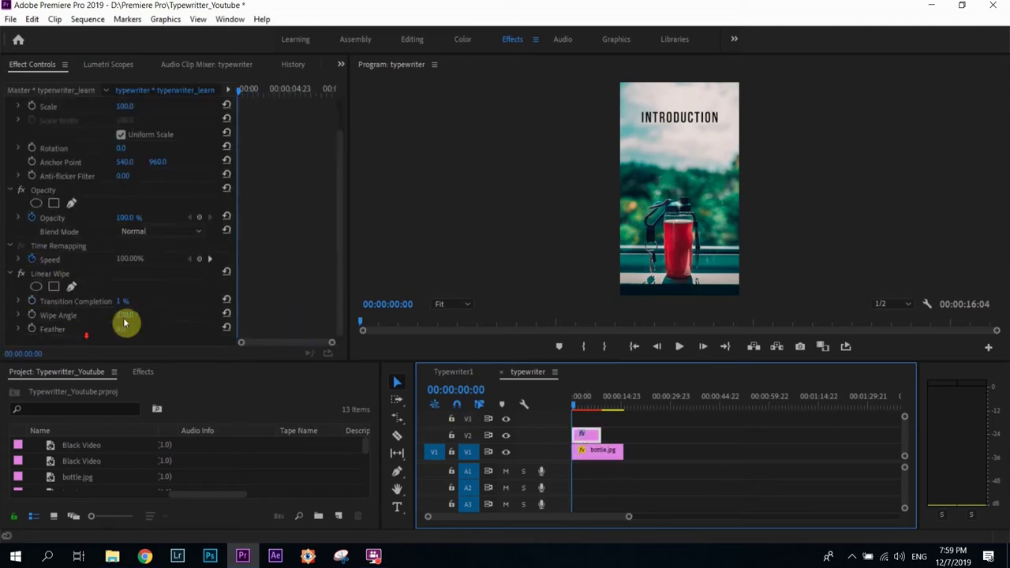
{"action": "left_click", "coordinate": [584, 407]}
{"action": "left_click_drag", "start_coordinate": [584, 406], "coordinate": [543, 403]}
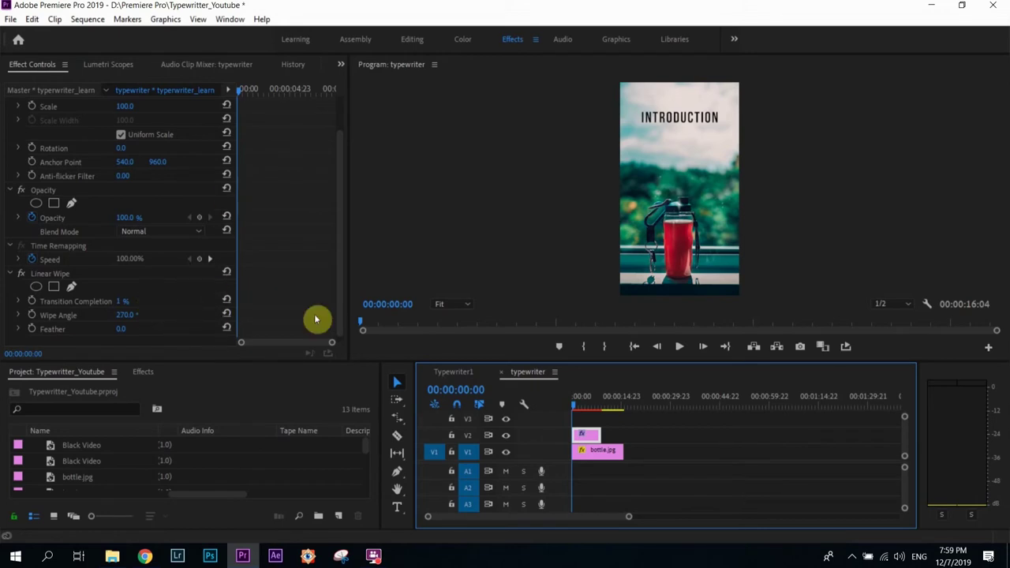
- Keyframe the Linear Wipe's Transition Completion at 100% at the start so the title is hidden
{"action": "left_click", "coordinate": [122, 301]}
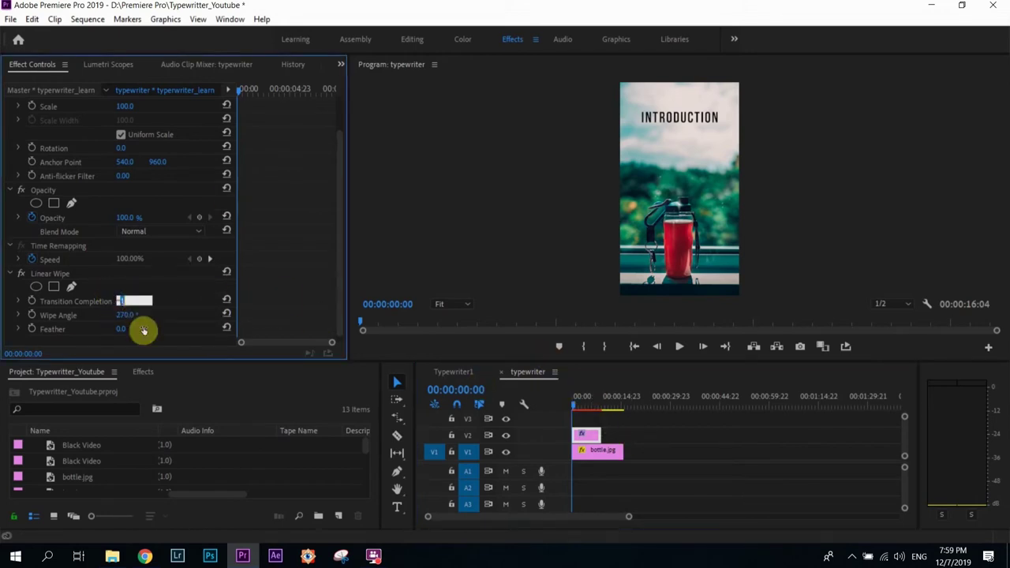
{"action": "left_click", "coordinate": [31, 302]}
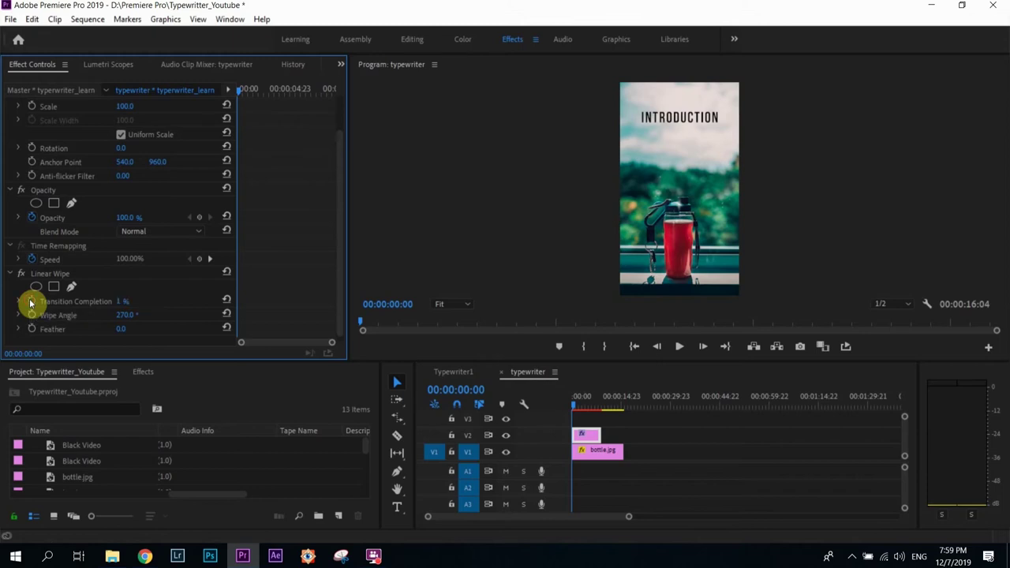
{"action": "left_click", "coordinate": [121, 305]}
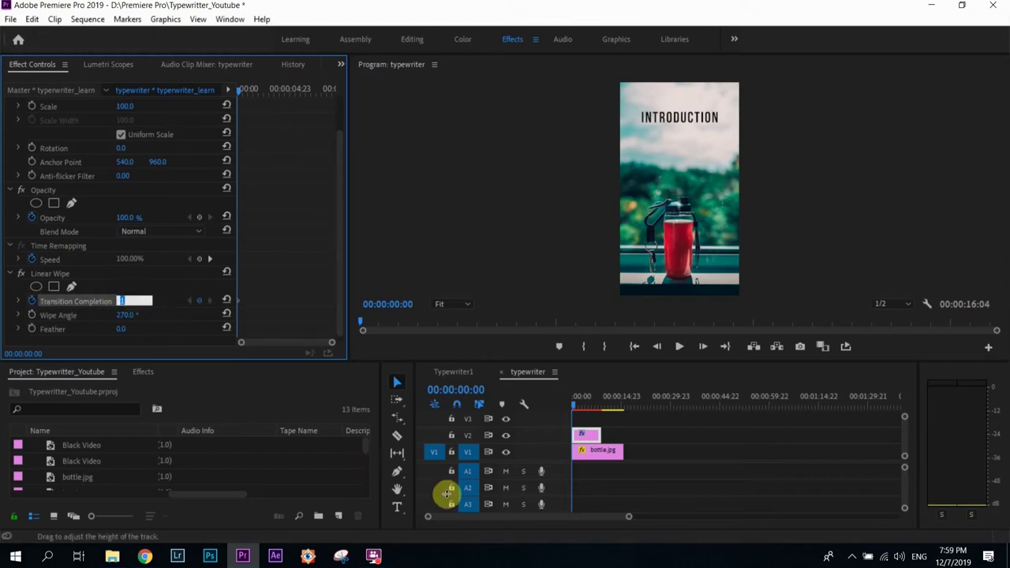
{"action": "key", "text": "Return"}
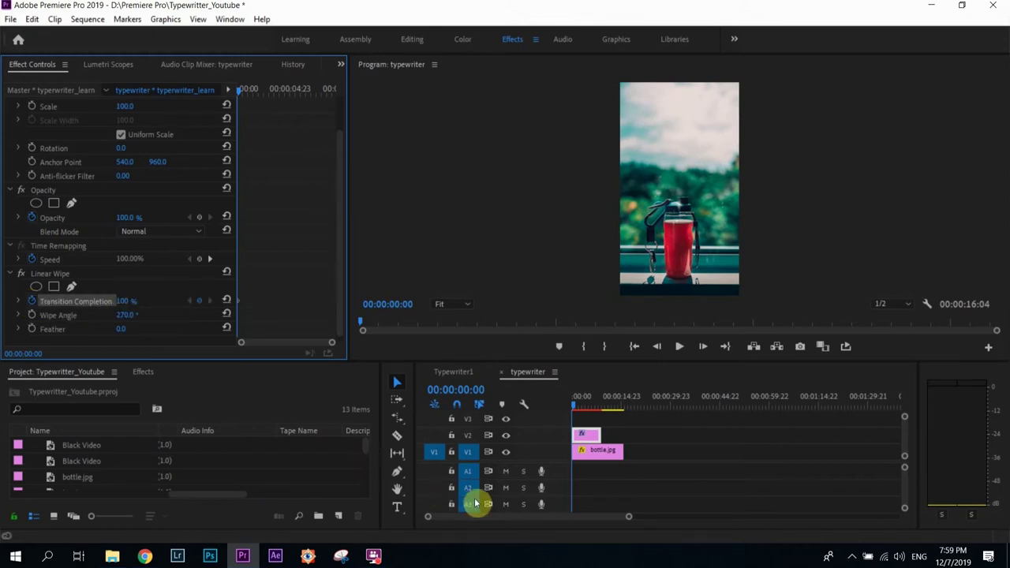
{"action": "left_click", "coordinate": [572, 406]}
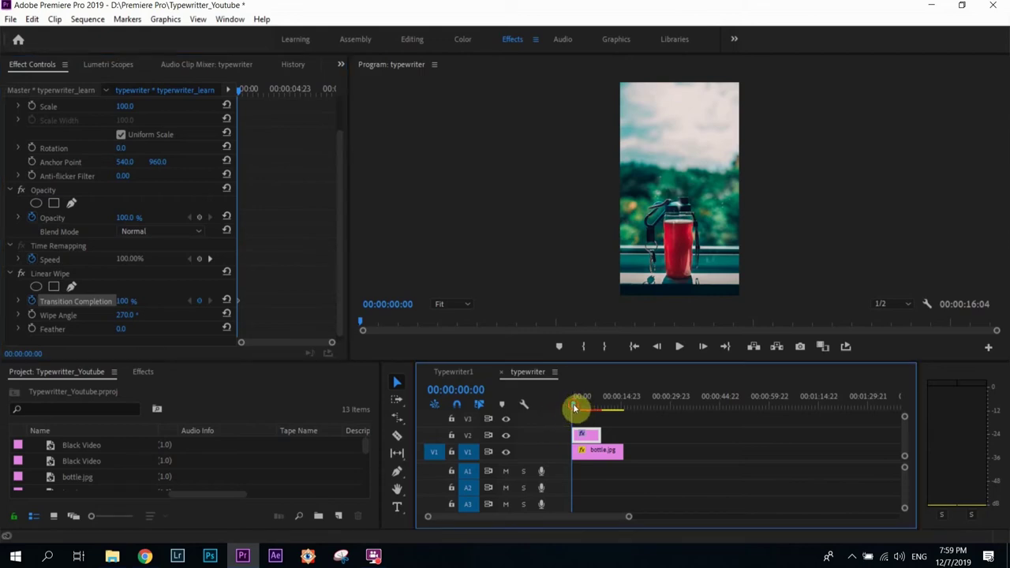
{"action": "left_click_drag", "start_coordinate": [575, 408], "coordinate": [599, 410]}
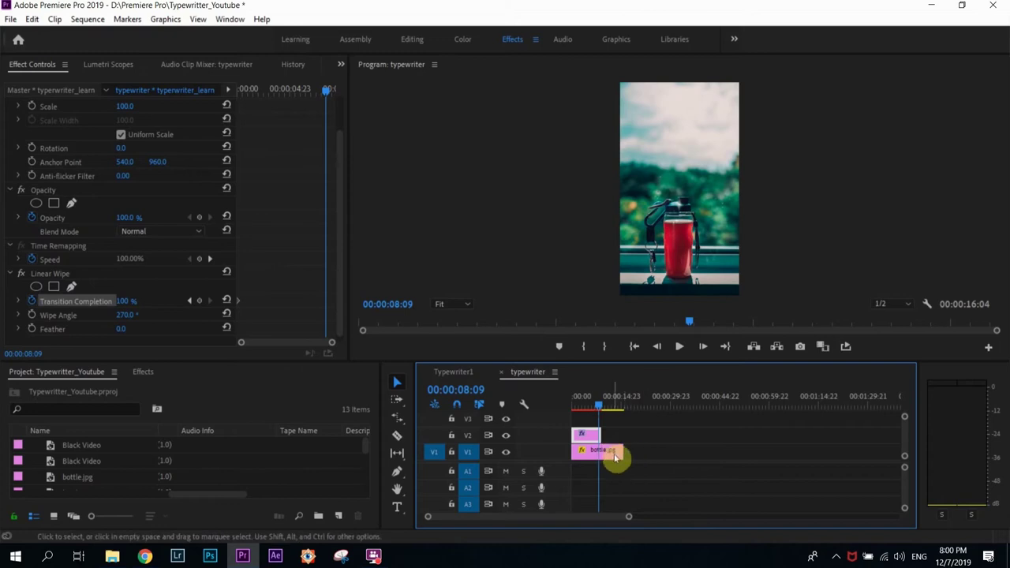
{"action": "left_click_drag", "start_coordinate": [596, 412], "coordinate": [589, 409]}
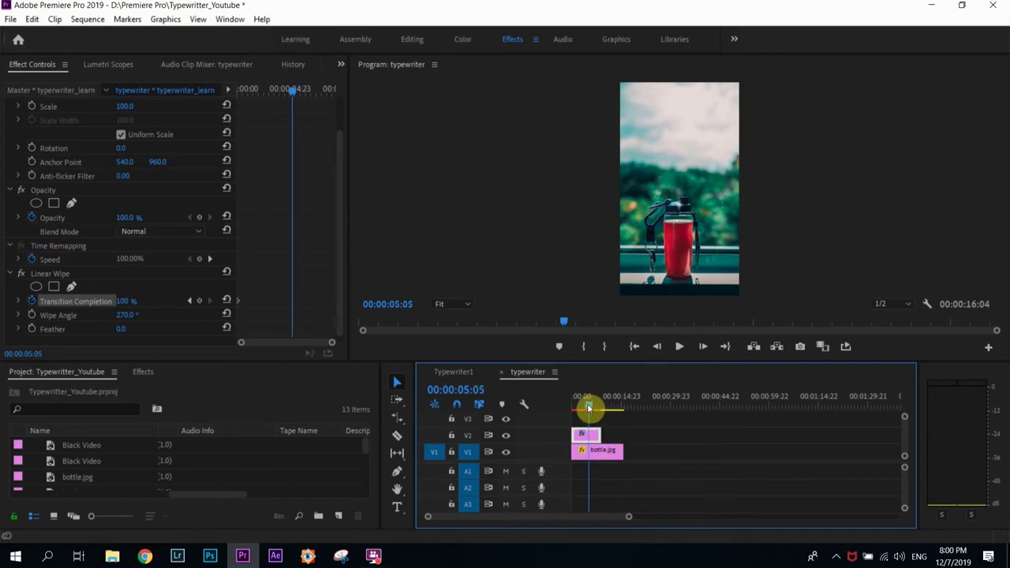
- Trim the bottle photo's end and set Transition Completion to 0% at 00:00:05:04
{"action": "left_click", "coordinate": [614, 451]}
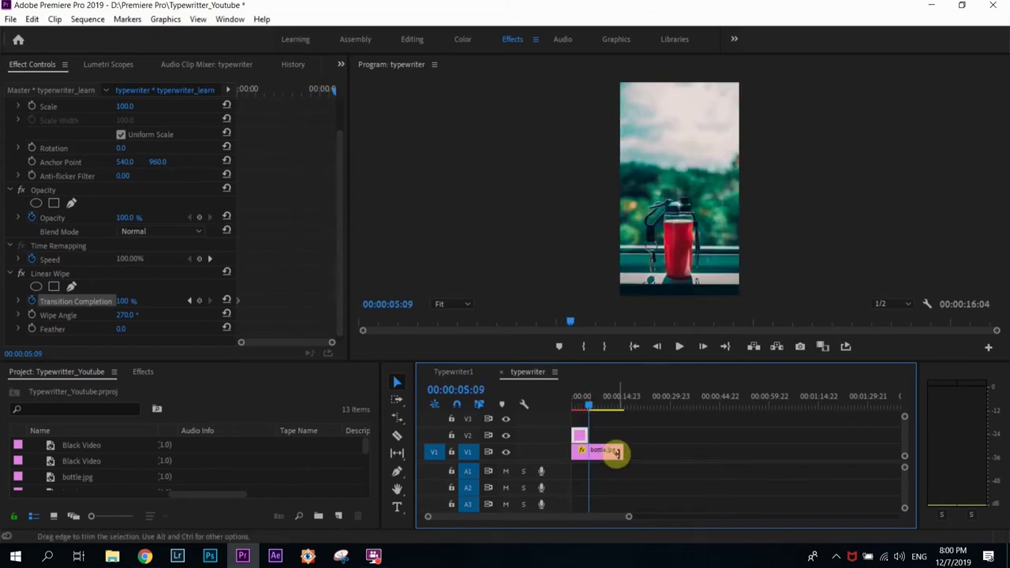
{"action": "left_click_drag", "start_coordinate": [612, 451], "coordinate": [589, 449]}
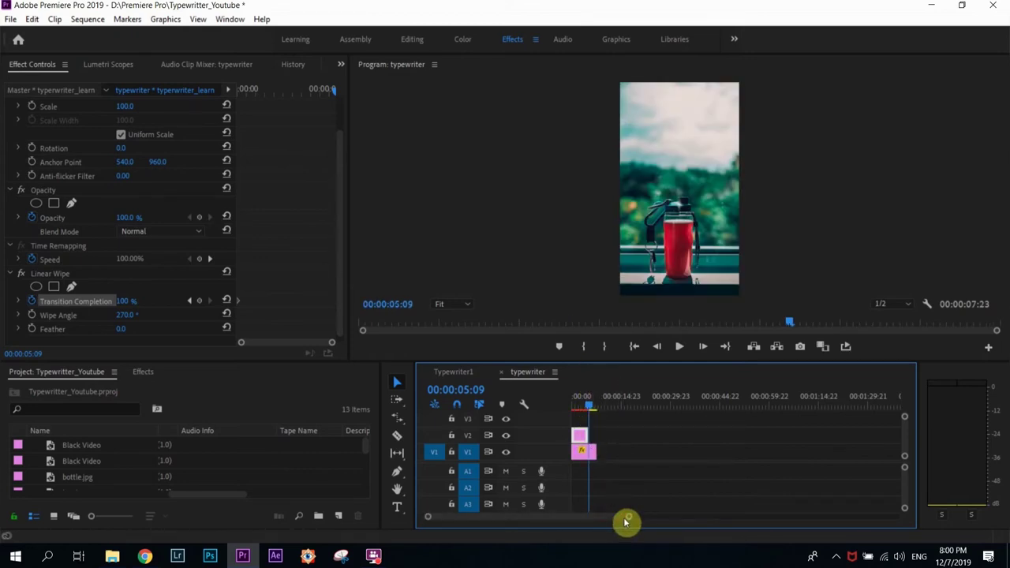
{"action": "left_click_drag", "start_coordinate": [626, 520], "coordinate": [528, 519]}
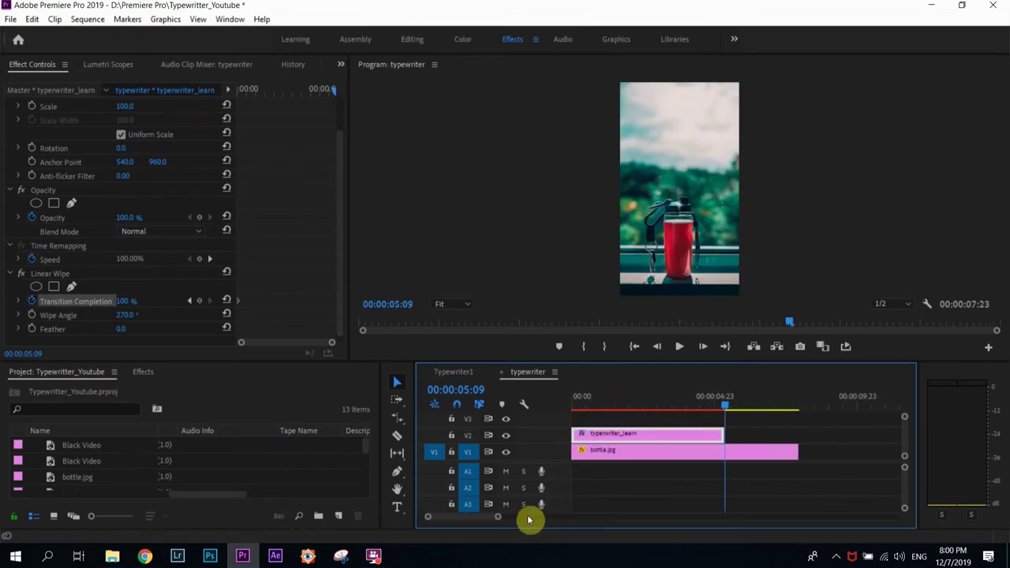
{"action": "left_click", "coordinate": [718, 407]}
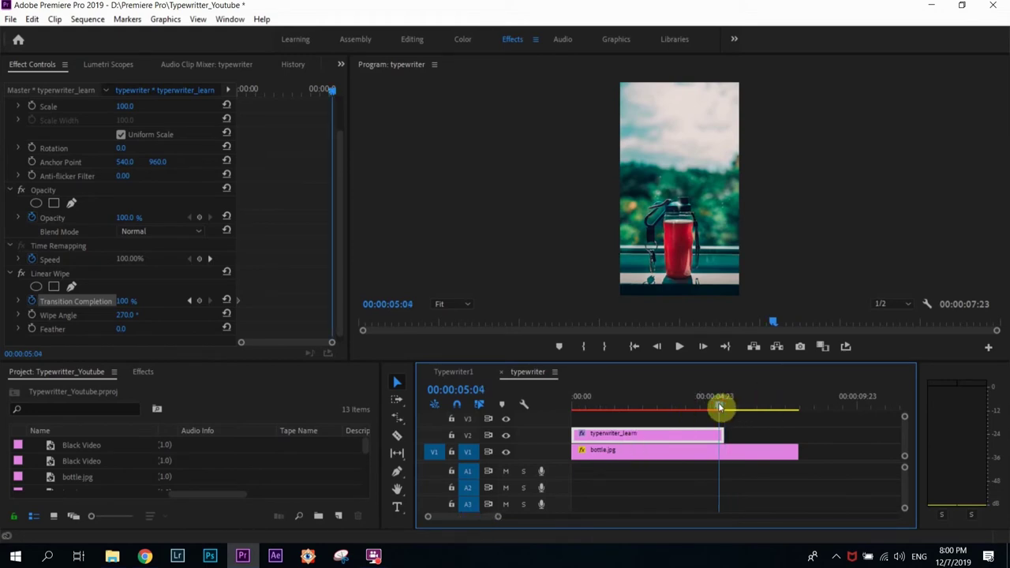
{"action": "left_click", "coordinate": [126, 301]}
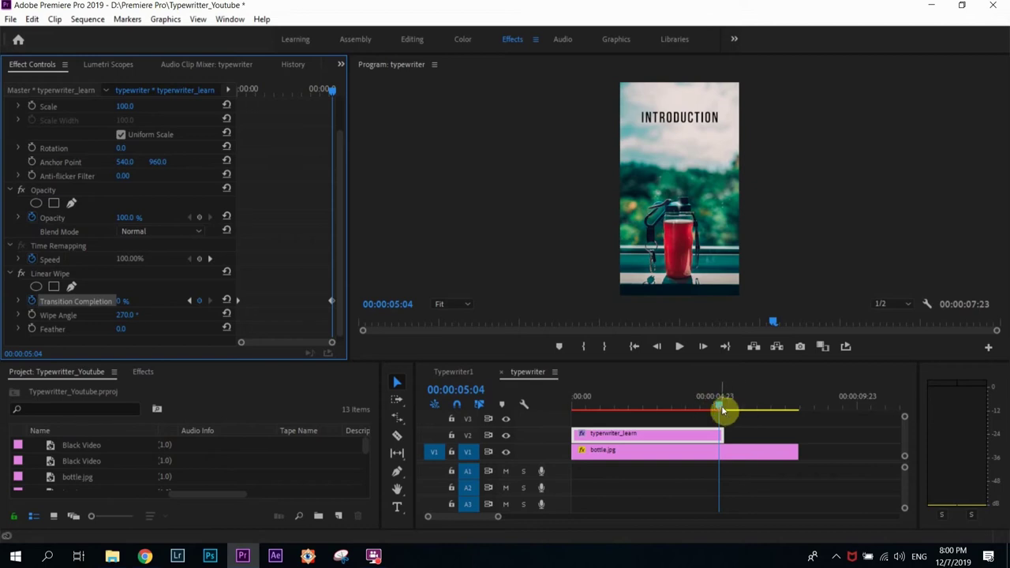
{"action": "left_click_drag", "start_coordinate": [722, 410], "coordinate": [544, 414]}
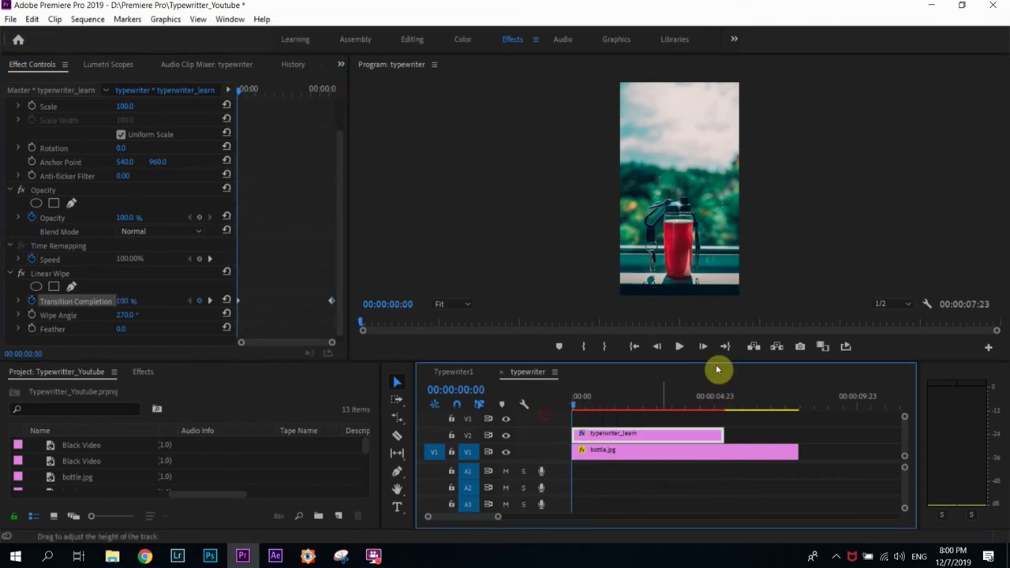
- Move the wipe's end keyframe earlier to 00:00:03:23
{"action": "left_click", "coordinate": [678, 346]}
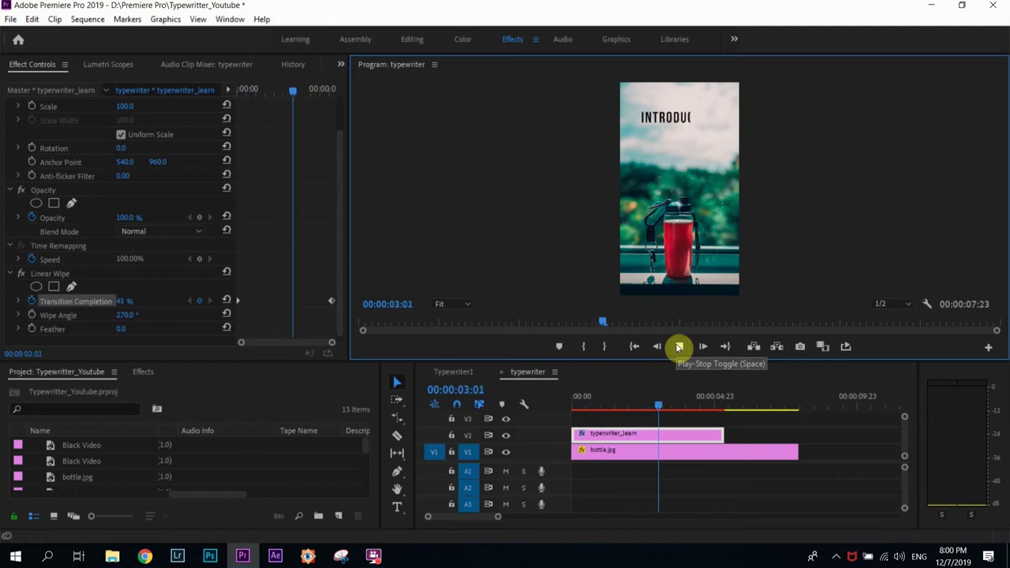
{"action": "left_click", "coordinate": [678, 346]}
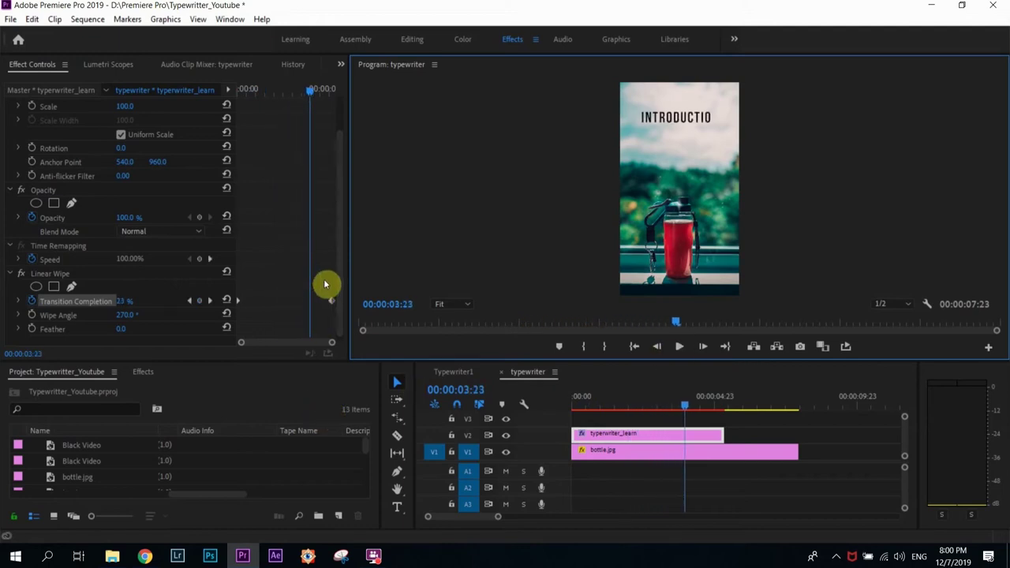
{"action": "left_click", "coordinate": [330, 302]}
{"action": "left_click_drag", "start_coordinate": [332, 305], "coordinate": [318, 305]}
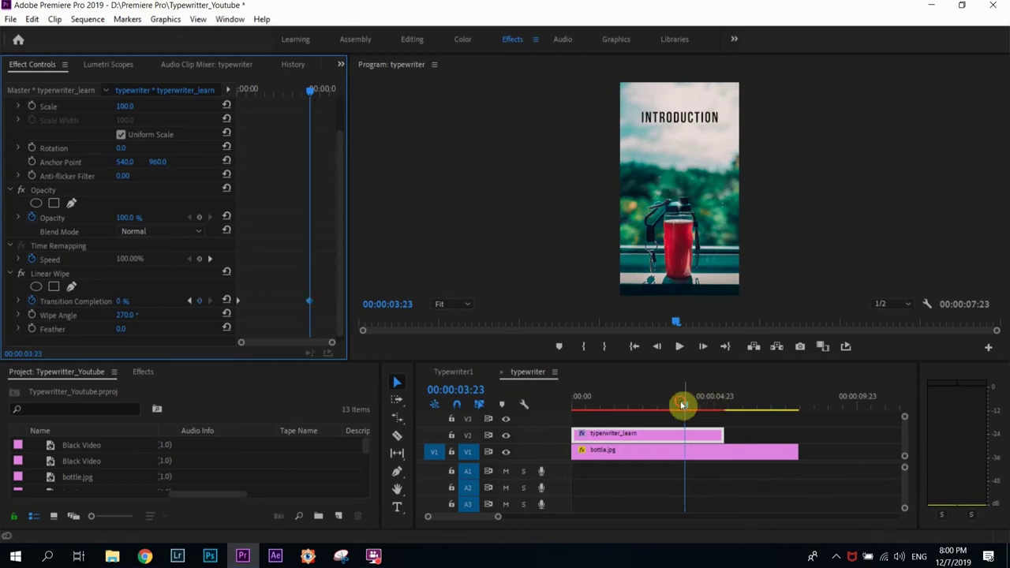
- Replay the sequence from the start to preview the faster typing
{"action": "left_click_drag", "start_coordinate": [682, 405], "coordinate": [543, 399]}
{"action": "left_click", "coordinate": [679, 346]}
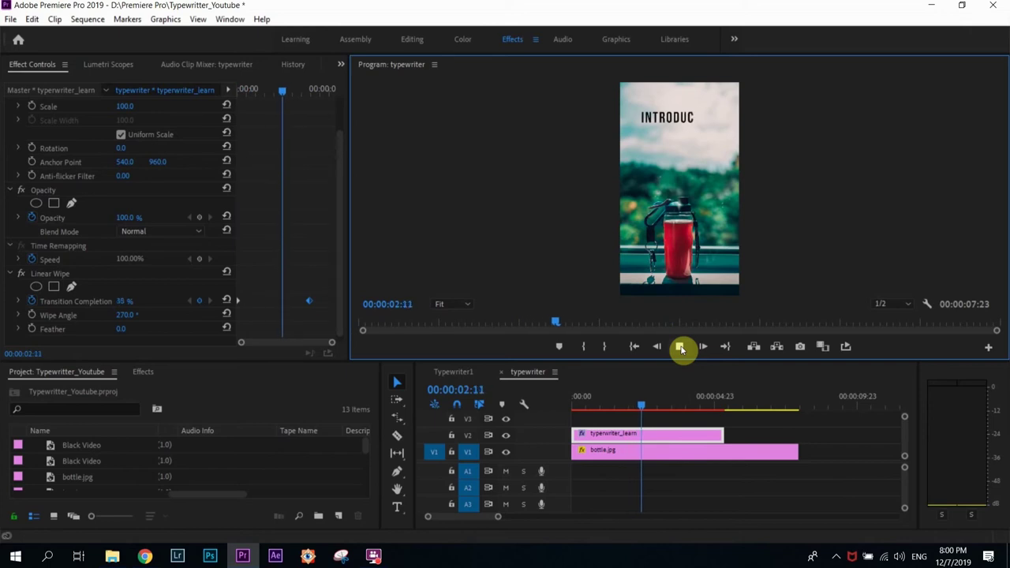
{"action": "left_click", "coordinate": [680, 348]}
{"action": "left_click", "coordinate": [679, 348]}
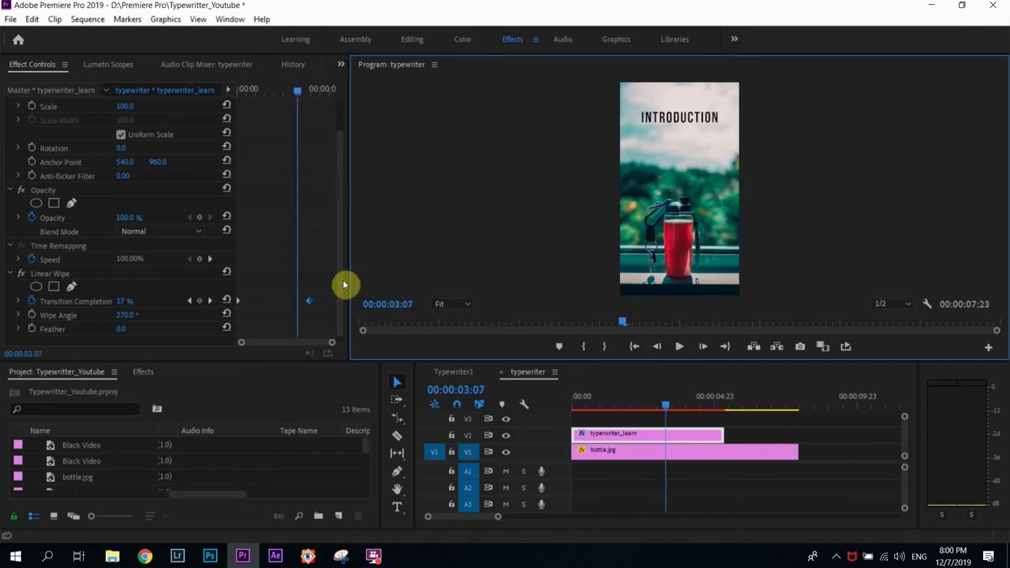
{"action": "left_click", "coordinate": [321, 296]}
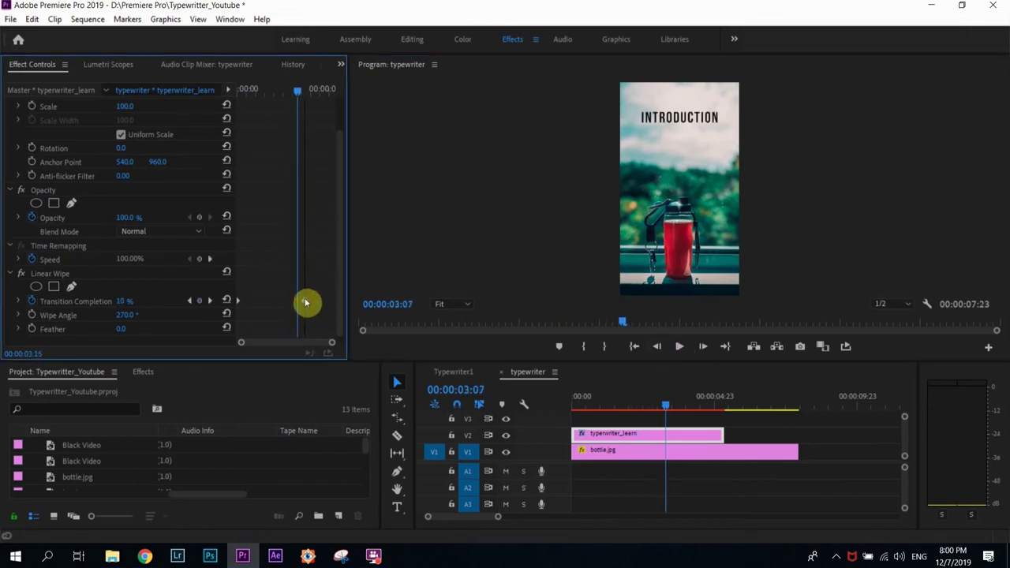
{"action": "left_click_drag", "start_coordinate": [284, 94], "coordinate": [239, 101]}
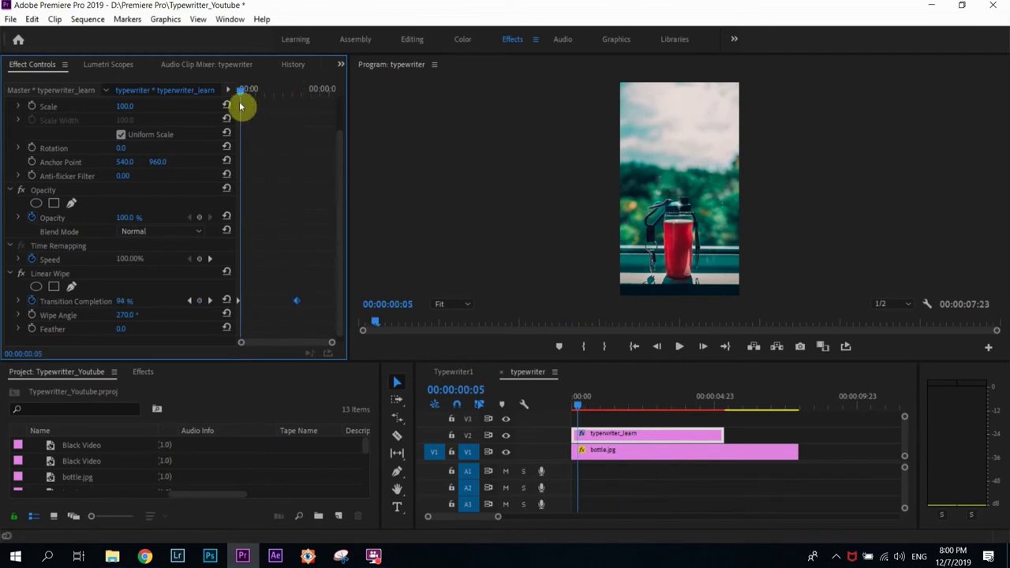
{"action": "left_click", "coordinate": [680, 347]}
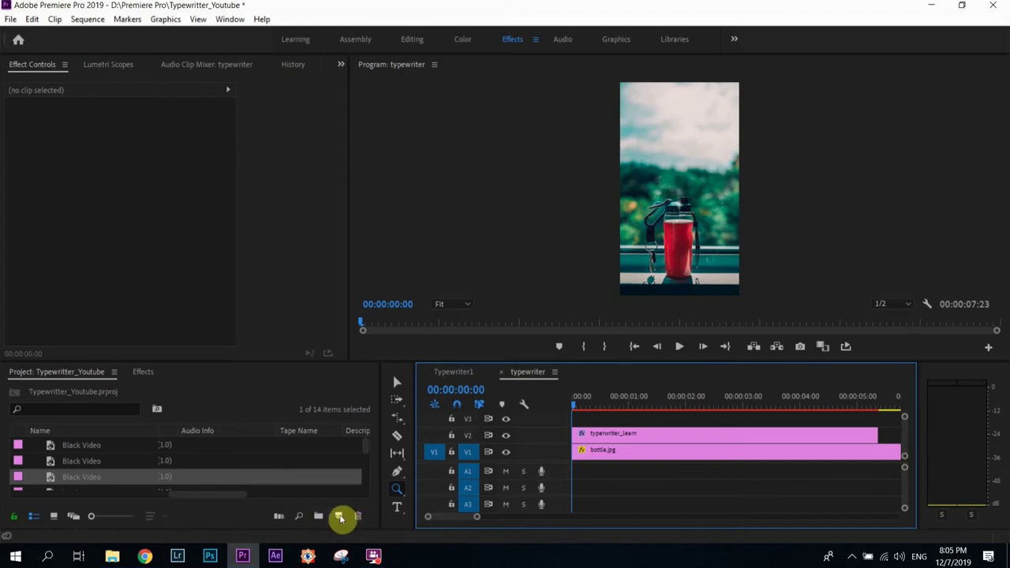
- Create a Black Video item and place it on track V3
{"action": "left_click", "coordinate": [340, 516]}
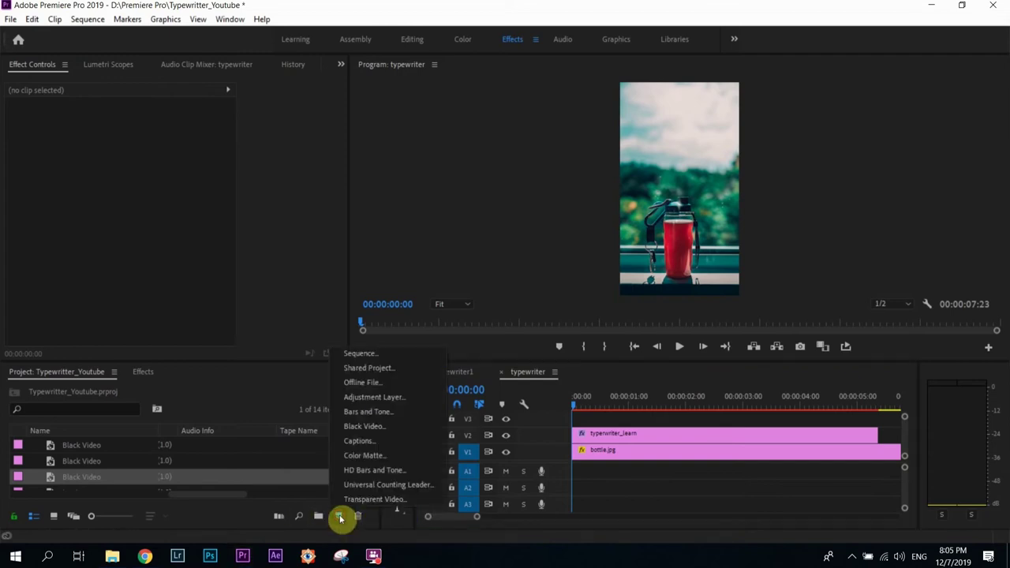
{"action": "left_click", "coordinate": [365, 430]}
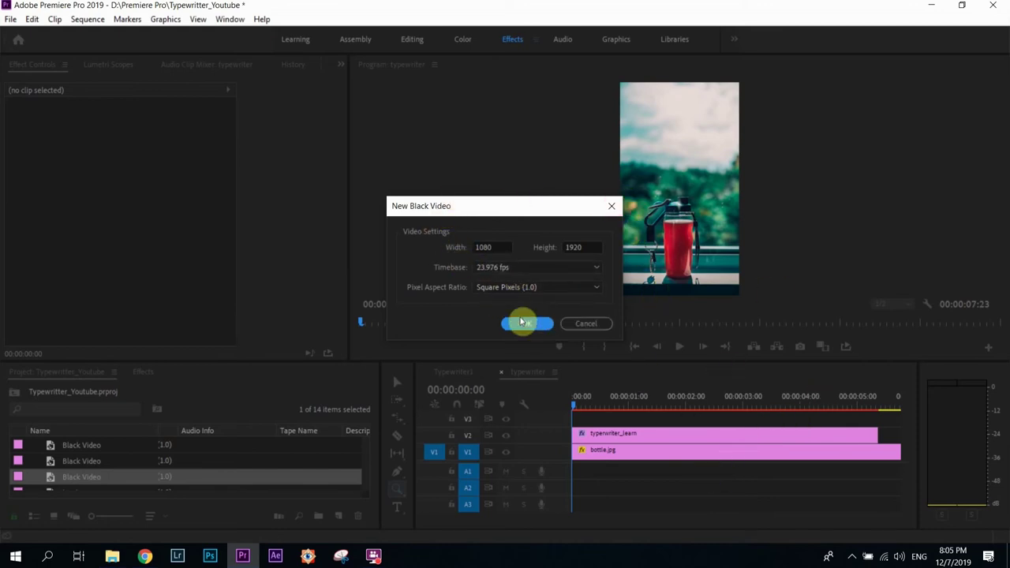
{"action": "left_click", "coordinate": [521, 322]}
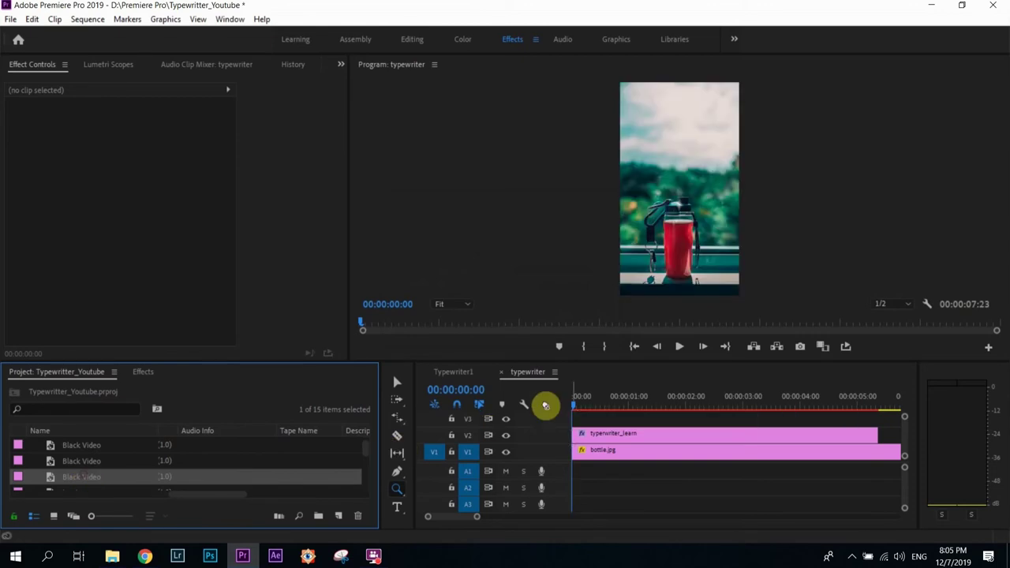
{"action": "left_click_drag", "start_coordinate": [545, 405], "coordinate": [547, 419]}
- Select the Black Video clip on V3 and shrink its scale to 9
{"action": "left_click", "coordinate": [621, 419]}
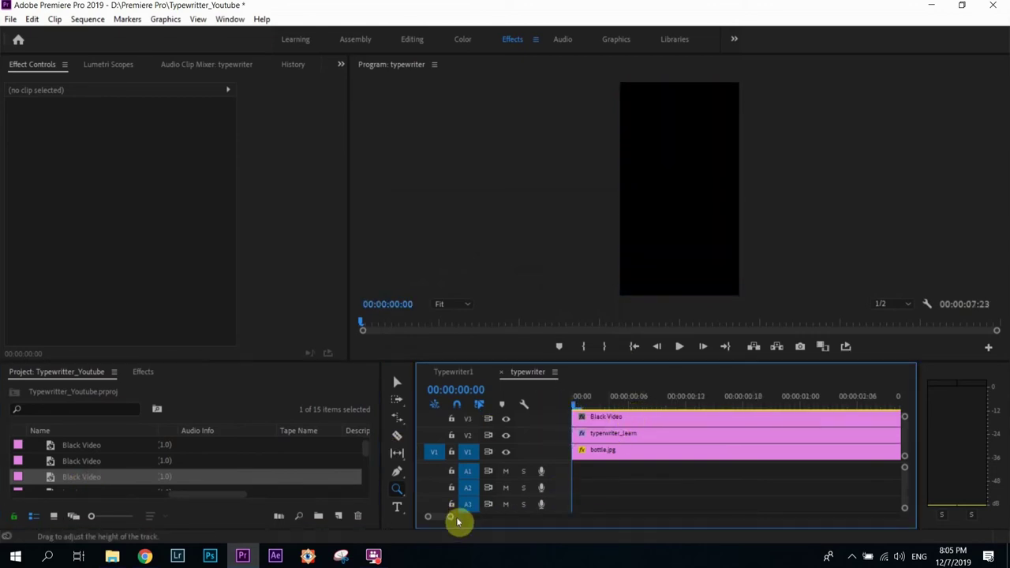
{"action": "left_click_drag", "start_coordinate": [450, 517], "coordinate": [471, 519]}
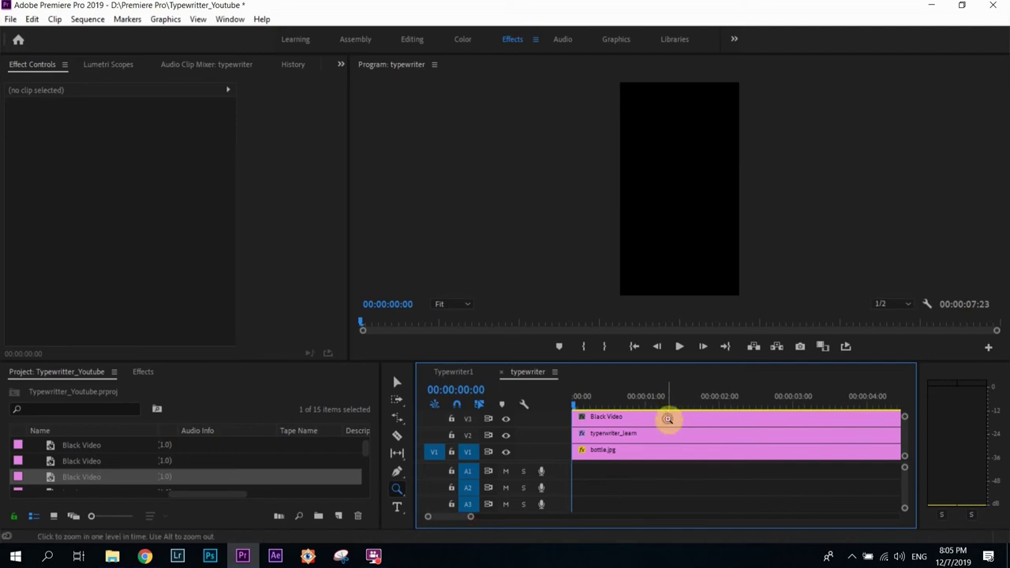
{"action": "left_click", "coordinate": [668, 419]}
{"action": "left_click", "coordinate": [668, 419]}
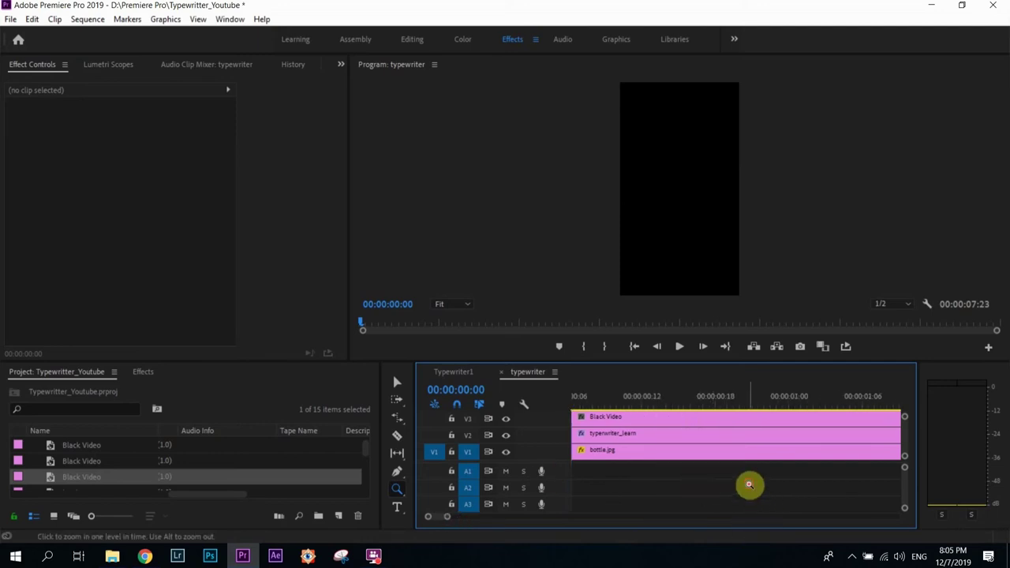
{"action": "left_click", "coordinate": [741, 484]}
{"action": "left_click", "coordinate": [397, 384]}
{"action": "left_click", "coordinate": [657, 418]}
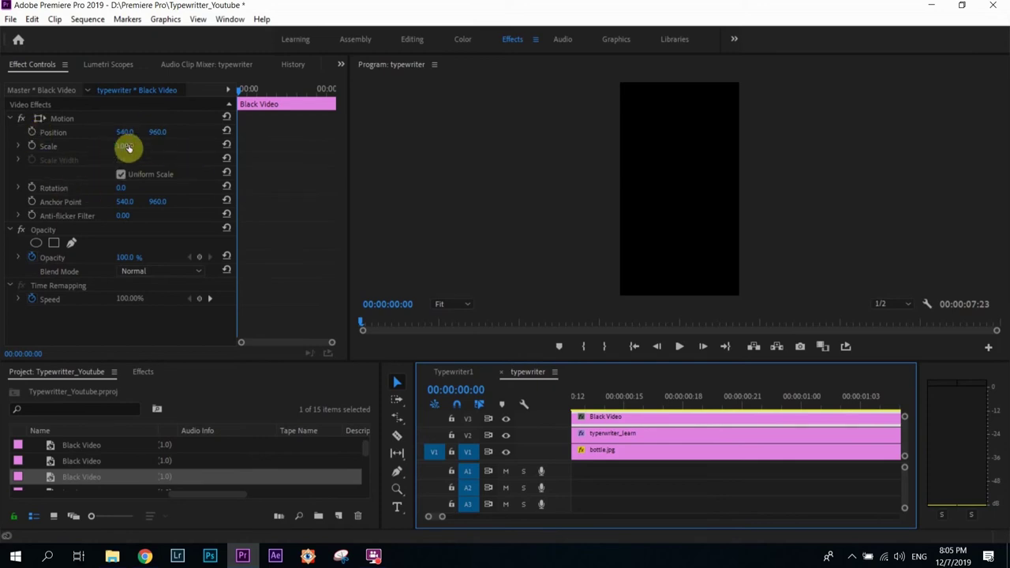
{"action": "left_click_drag", "start_coordinate": [131, 148], "coordinate": [106, 148]}
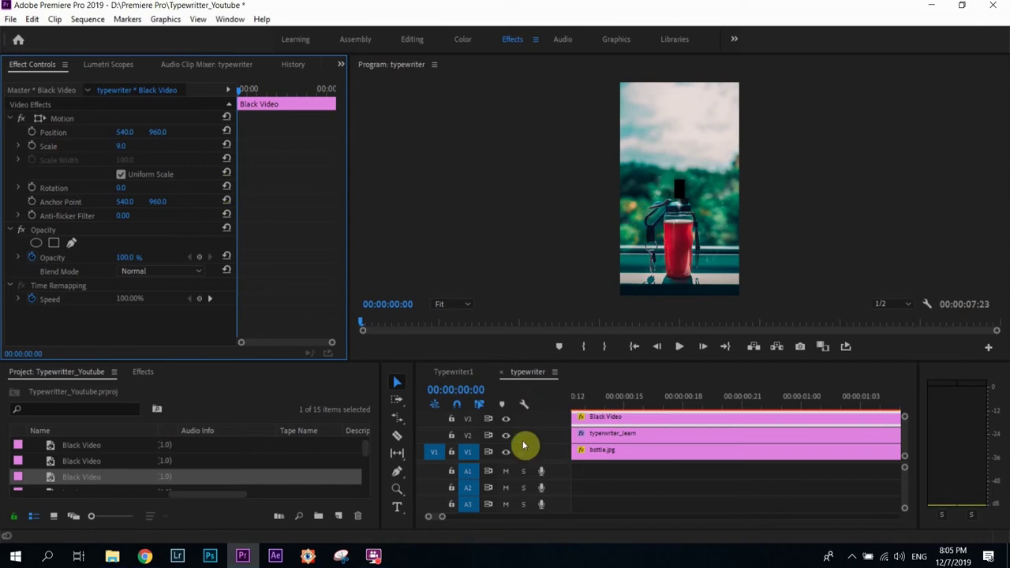
- Move the black clip in the Program monitor to just left of 'IN' (131.3, 322.0)
{"action": "left_click", "coordinate": [679, 350]}
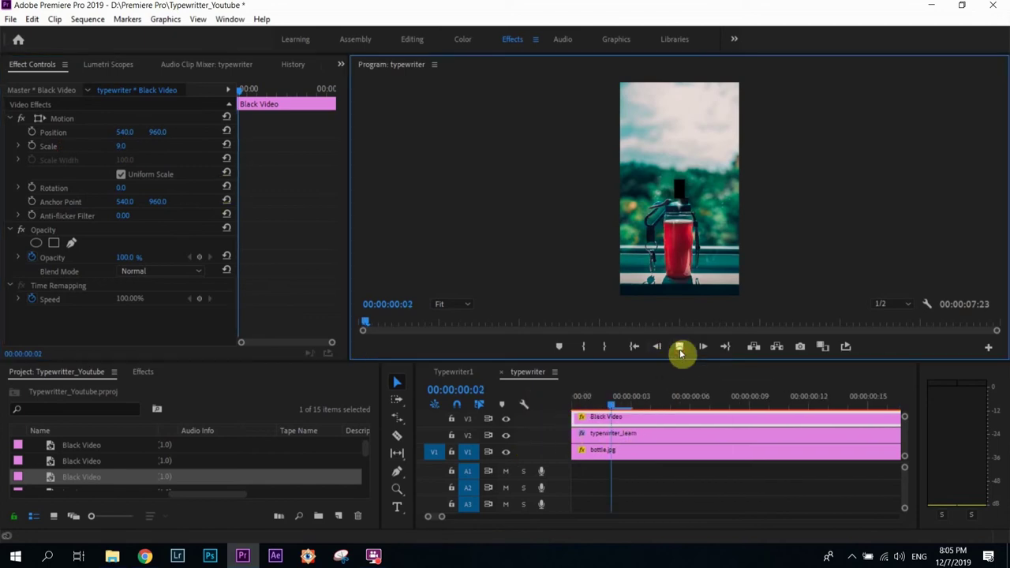
{"action": "left_click", "coordinate": [679, 349]}
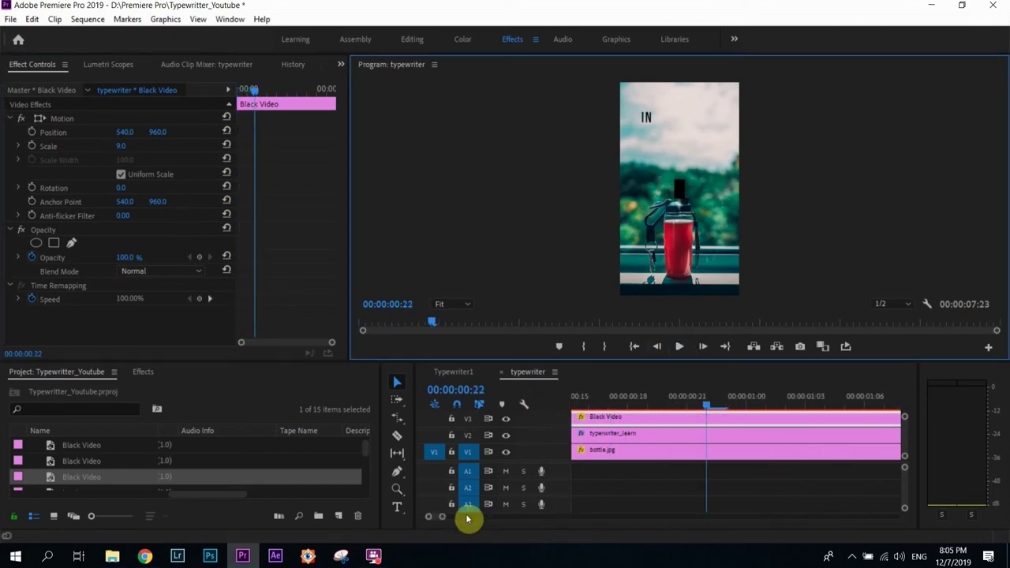
{"action": "left_click_drag", "start_coordinate": [444, 518], "coordinate": [517, 530]}
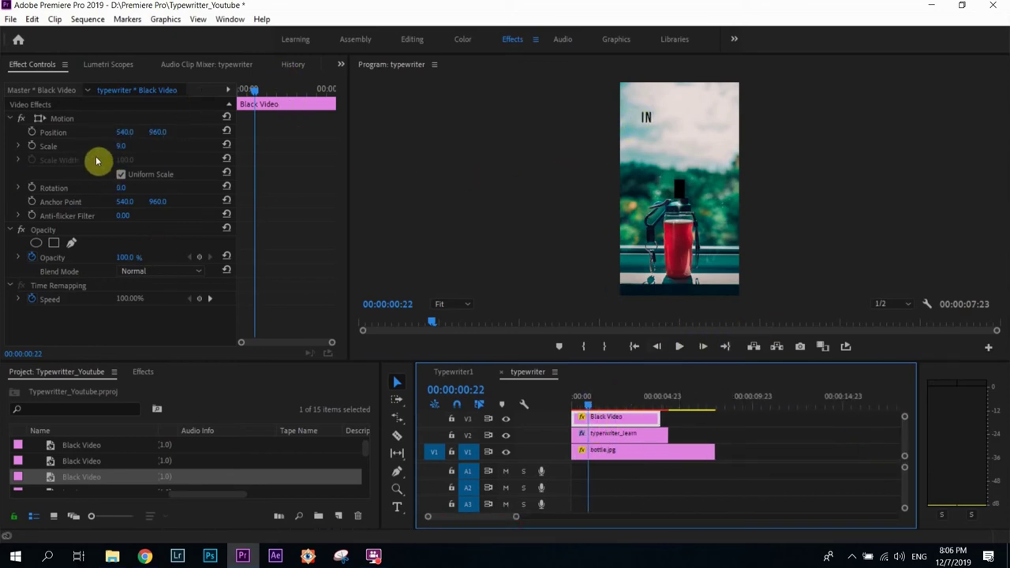
{"action": "left_click_drag", "start_coordinate": [126, 133], "coordinate": [124, 132]}
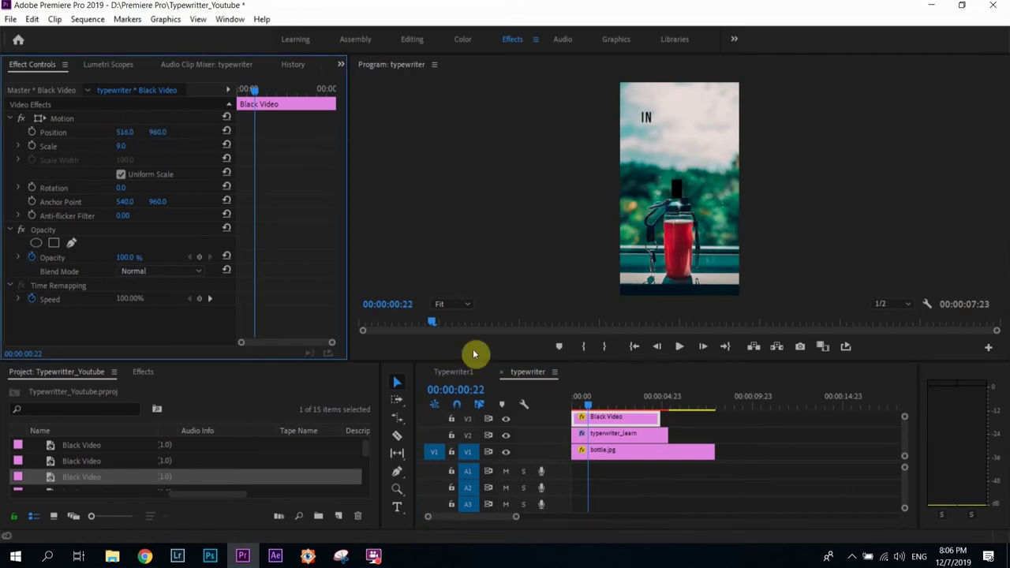
{"action": "left_click", "coordinate": [52, 132]}
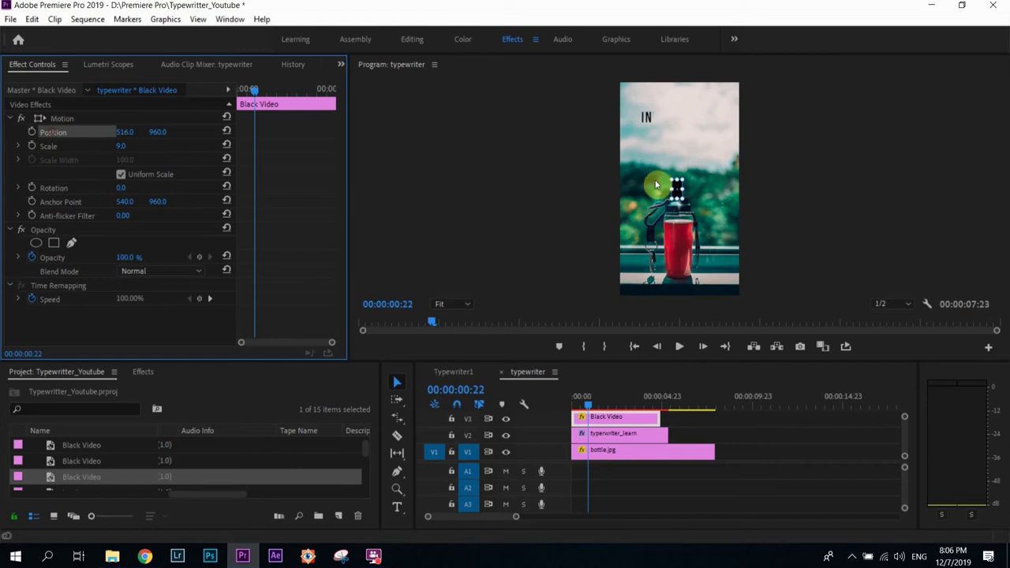
{"action": "left_click_drag", "start_coordinate": [676, 185], "coordinate": [634, 118]}
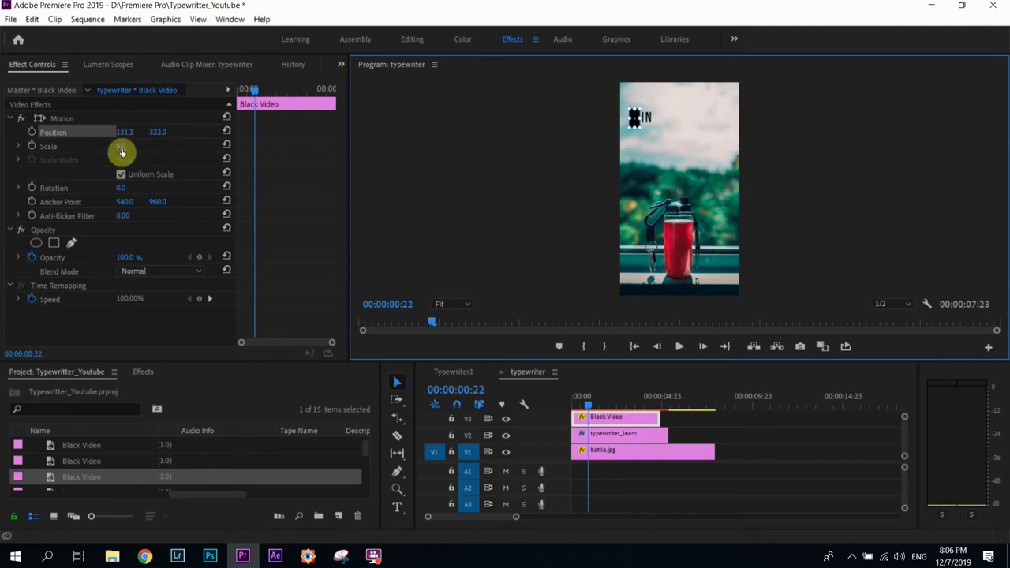
- Turn off Uniform Scale and set the black clip's Scale Width to 1
{"action": "left_click", "coordinate": [120, 174]}
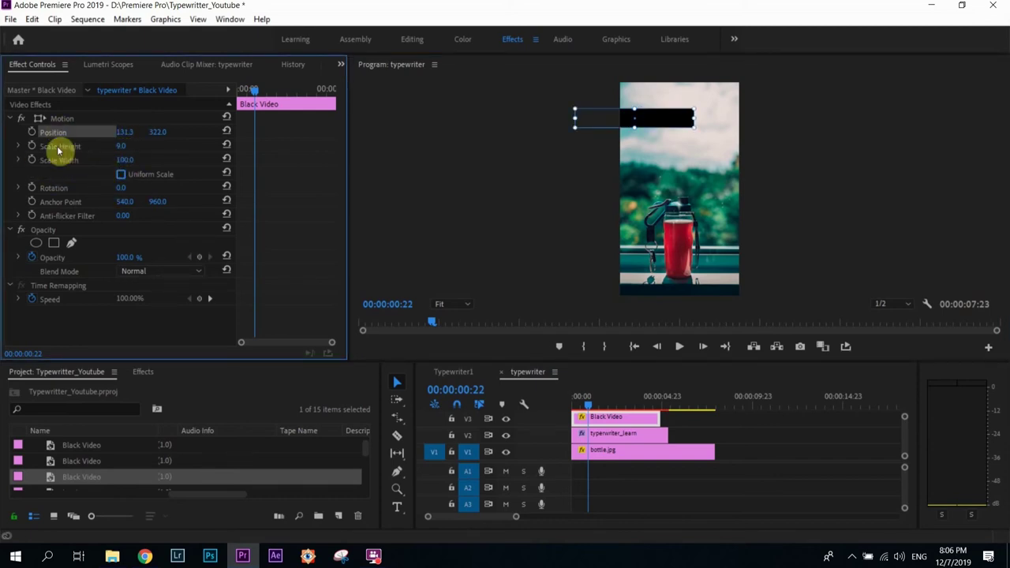
{"action": "left_click", "coordinate": [126, 161]}
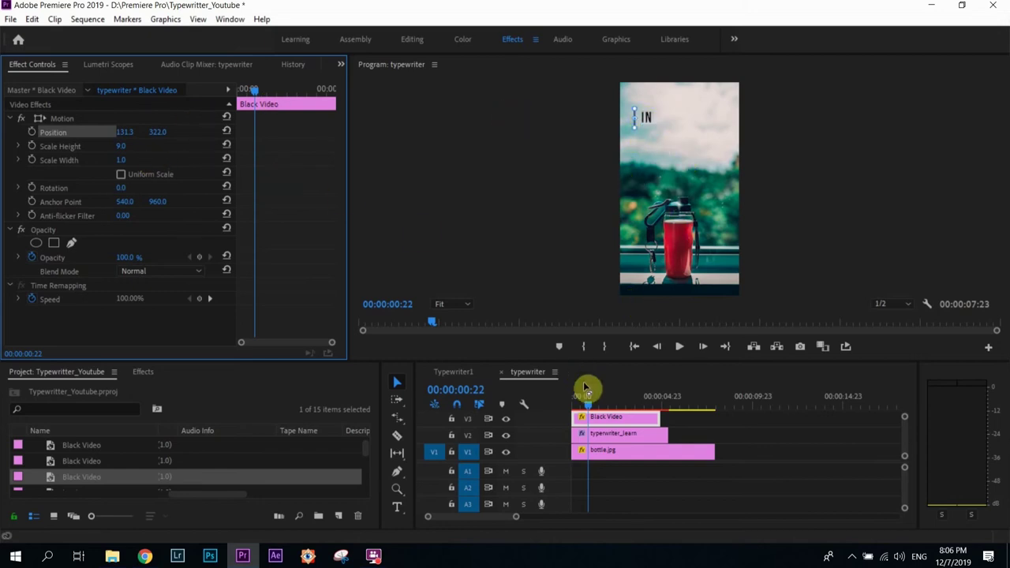
{"action": "left_click_drag", "start_coordinate": [588, 406], "coordinate": [580, 407]}
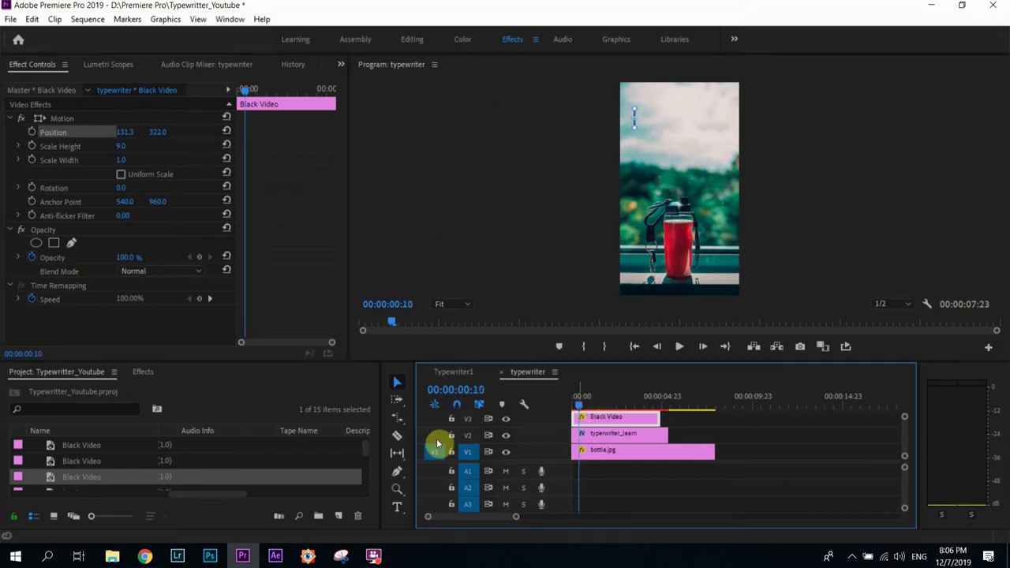
- Keyframe the cursor's Position from 00:00:00:10 to 00:00:02:18, ending at X 902.3
{"action": "left_click_drag", "start_coordinate": [580, 406], "coordinate": [580, 411]}
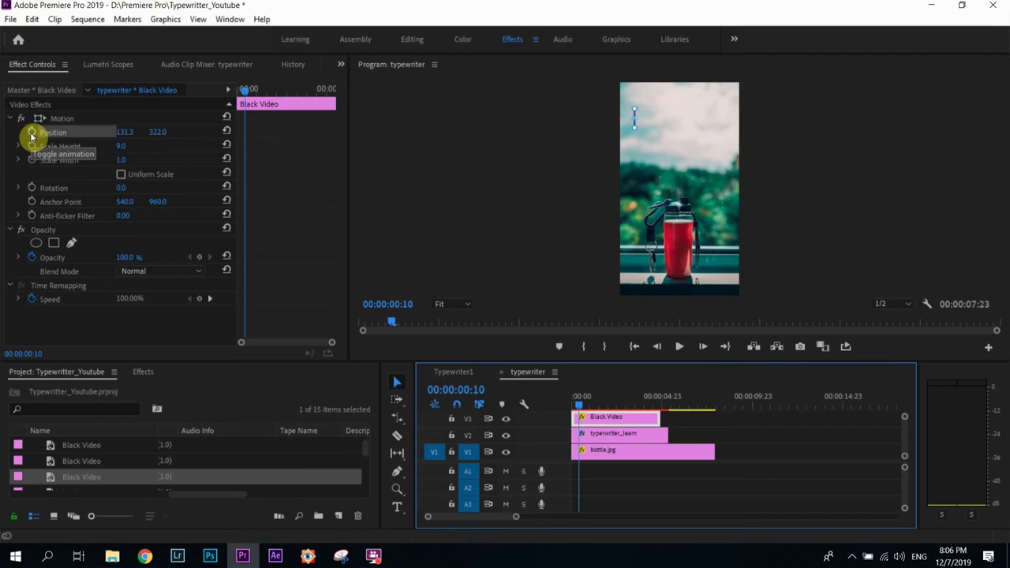
{"action": "left_click", "coordinate": [149, 139]}
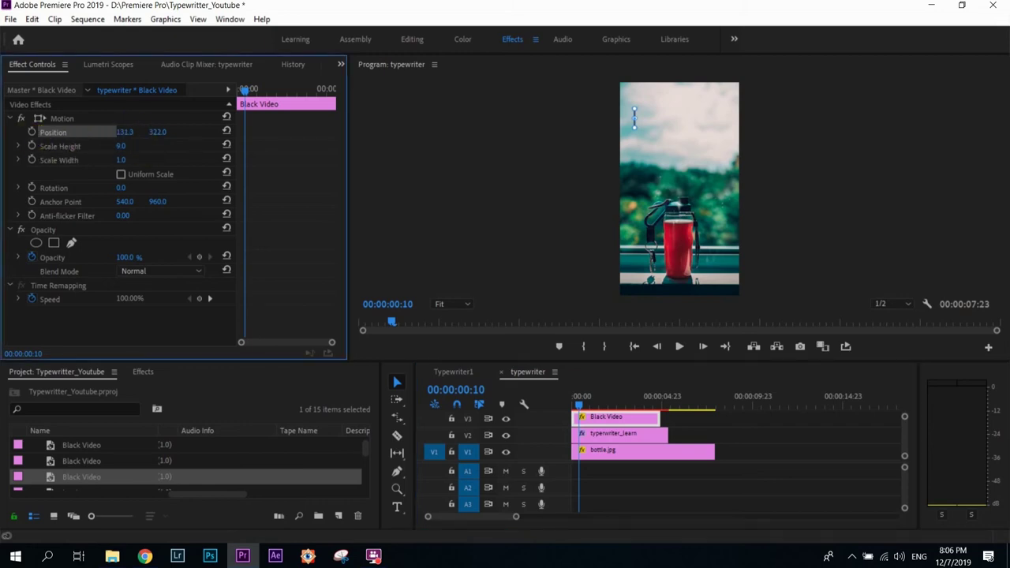
{"action": "left_click", "coordinate": [30, 132]}
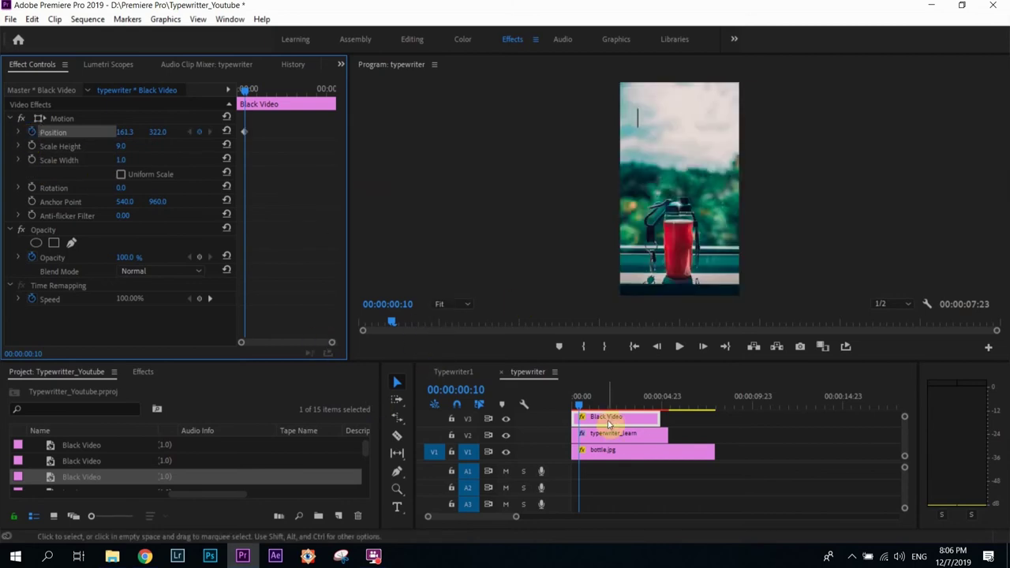
{"action": "left_click_drag", "start_coordinate": [584, 404], "coordinate": [621, 403]}
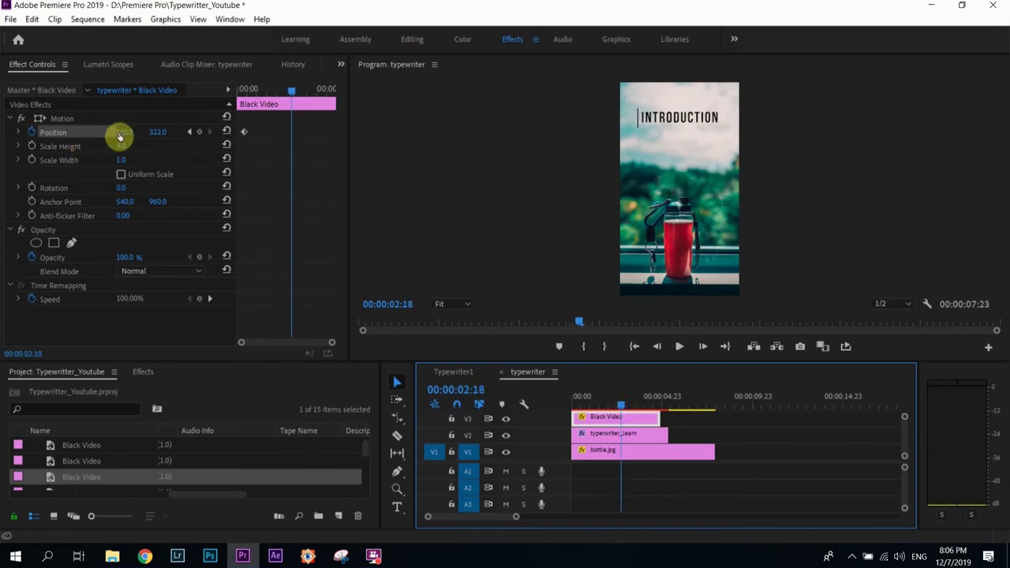
{"action": "left_click_drag", "start_coordinate": [119, 135], "coordinate": [125, 136]}
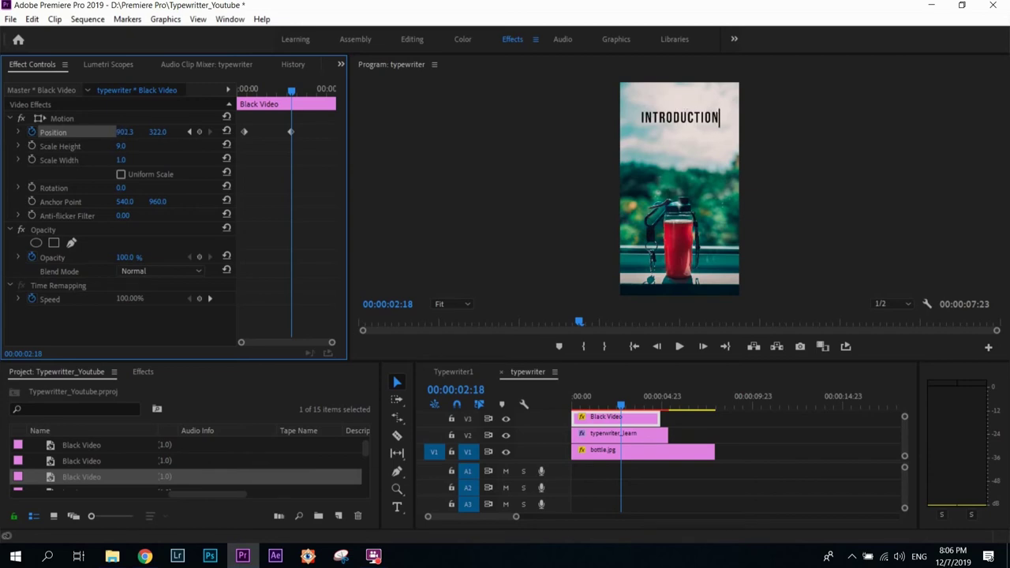
- Preview the cursor sliding along INTRODUCTION from the start of the sequence
{"action": "left_click_drag", "start_coordinate": [623, 404], "coordinate": [512, 394]}
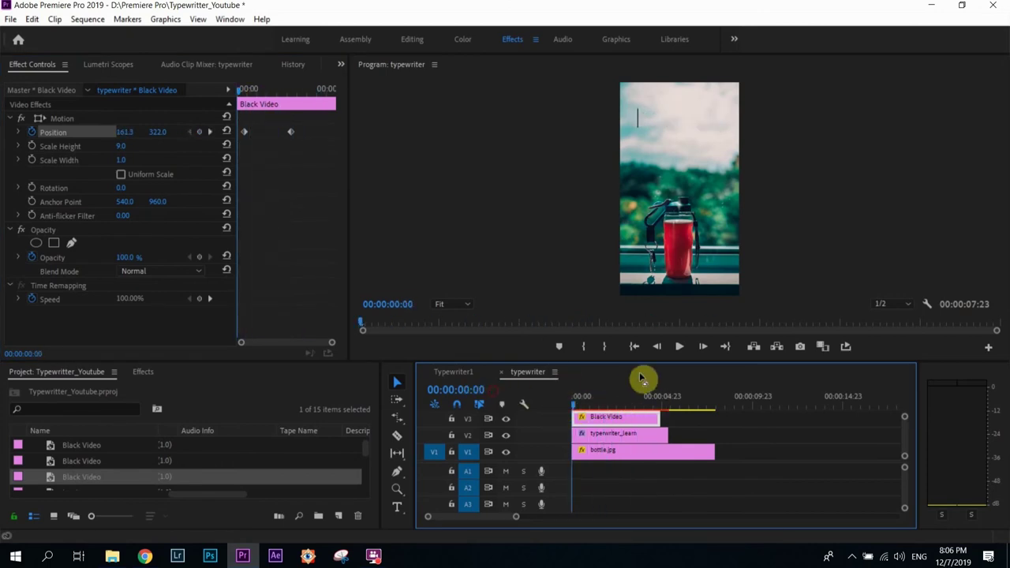
{"action": "left_click", "coordinate": [680, 345]}
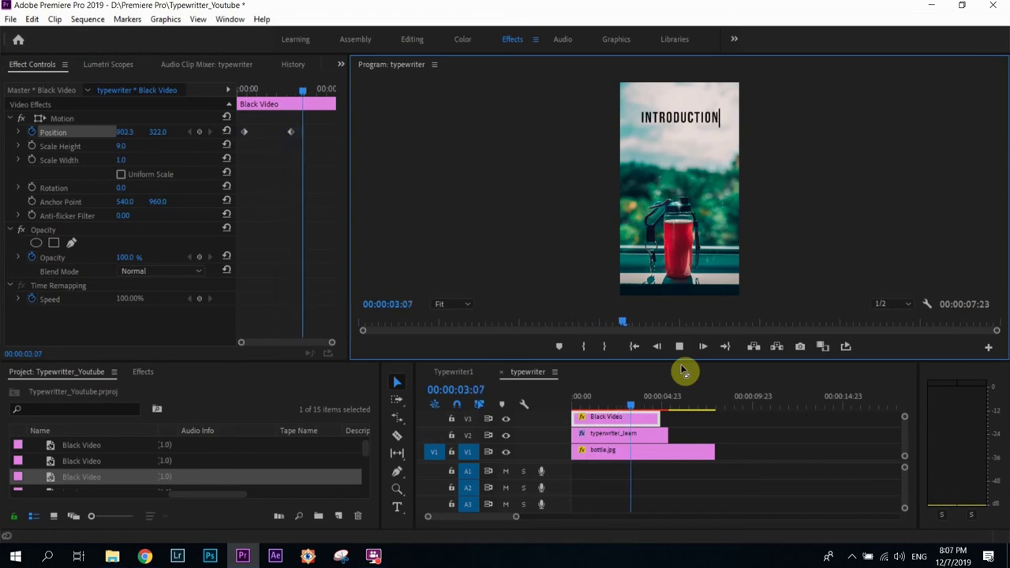
{"action": "left_click", "coordinate": [683, 371]}
{"action": "left_click", "coordinate": [679, 345]}
{"action": "left_click", "coordinate": [640, 403]}
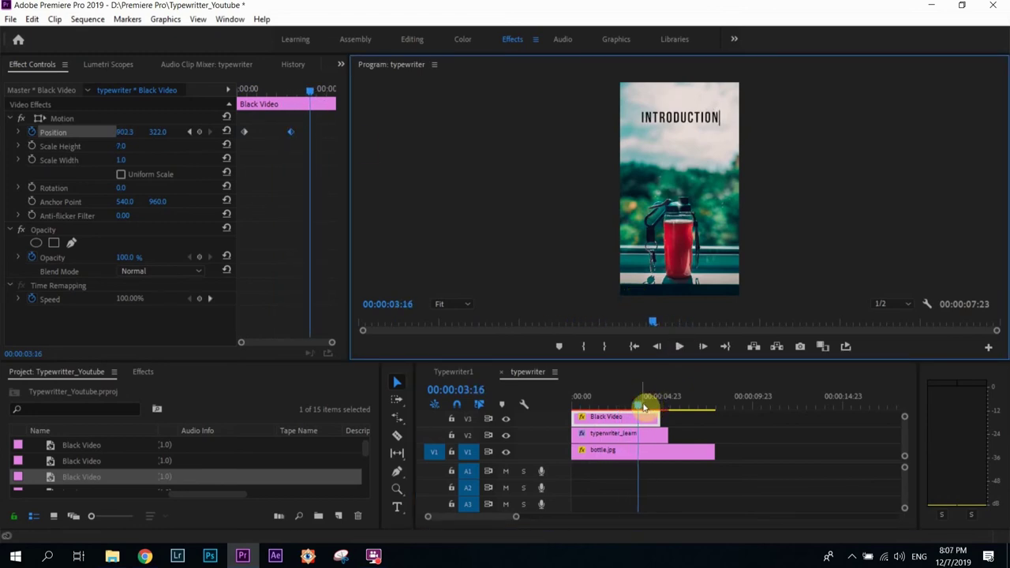
{"action": "left_click_drag", "start_coordinate": [643, 407], "coordinate": [573, 410]}
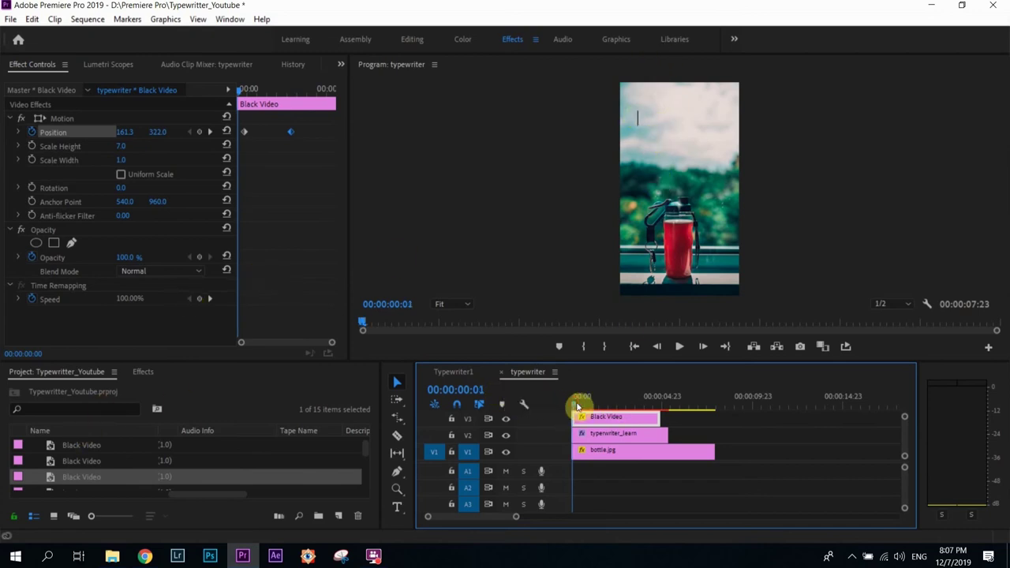
{"action": "left_click_drag", "start_coordinate": [576, 406], "coordinate": [584, 406]}
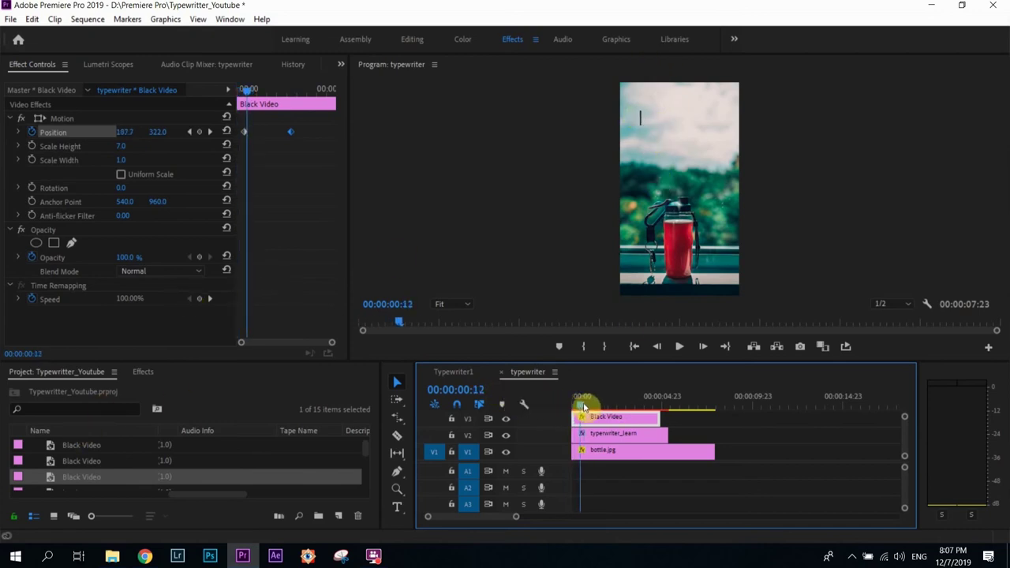
- Key the cursor's Opacity at 0, 100, 0, 100 on successive frames
{"action": "left_click", "coordinate": [128, 257]}
{"action": "type", "text": "0"}
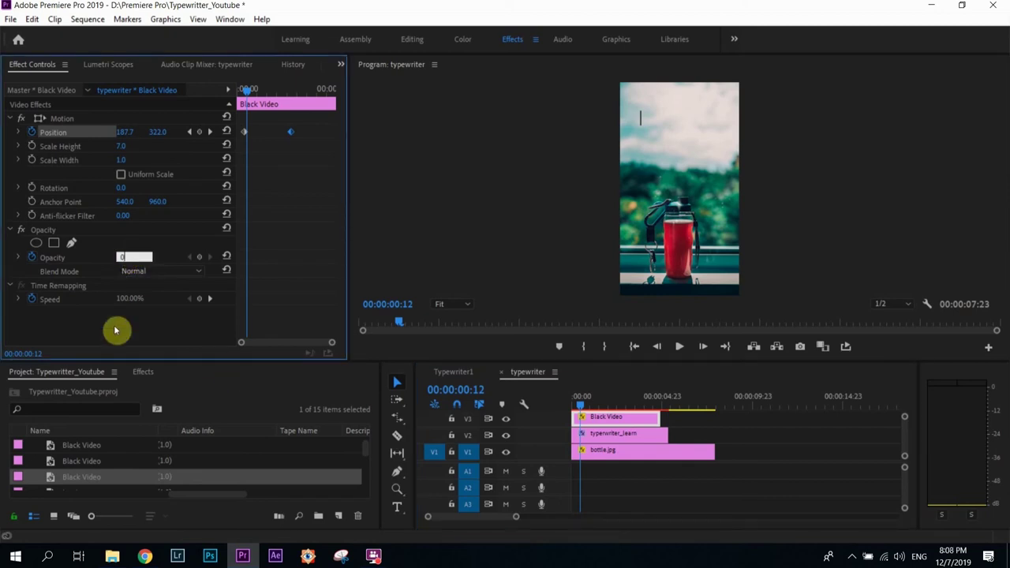
{"action": "key", "text": "Return"}
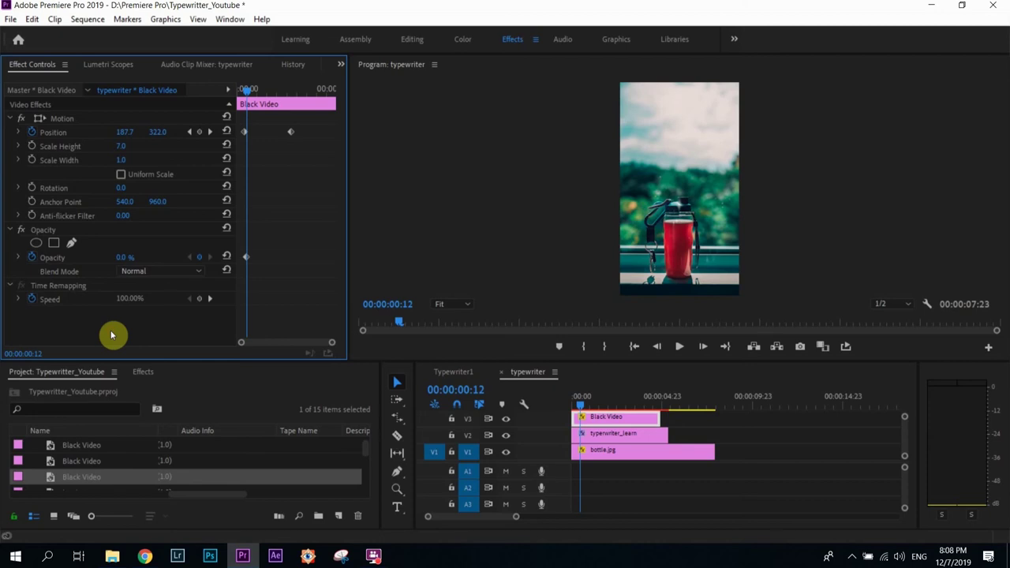
{"action": "key", "text": "Right"}
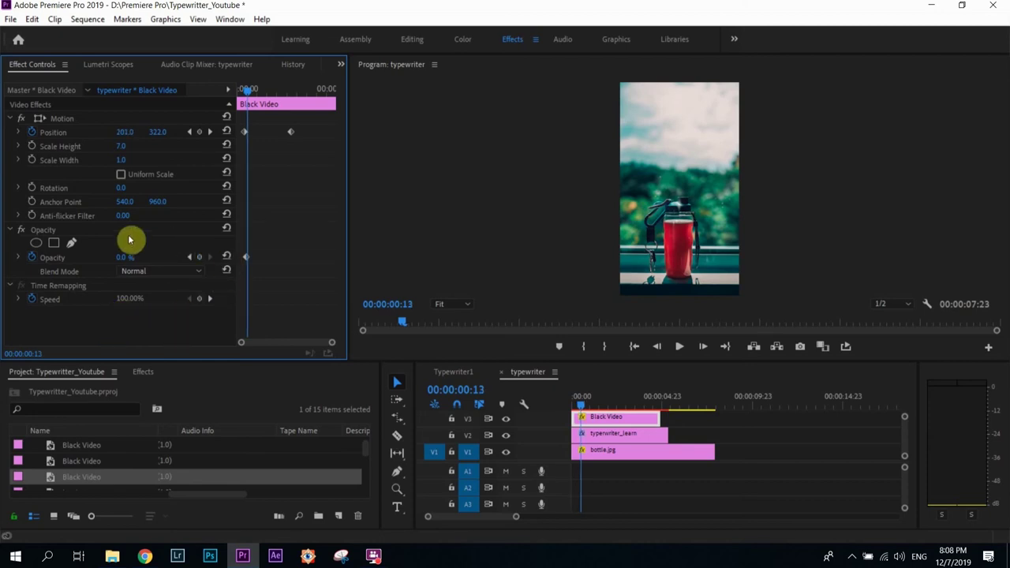
{"action": "left_click", "coordinate": [127, 258]}
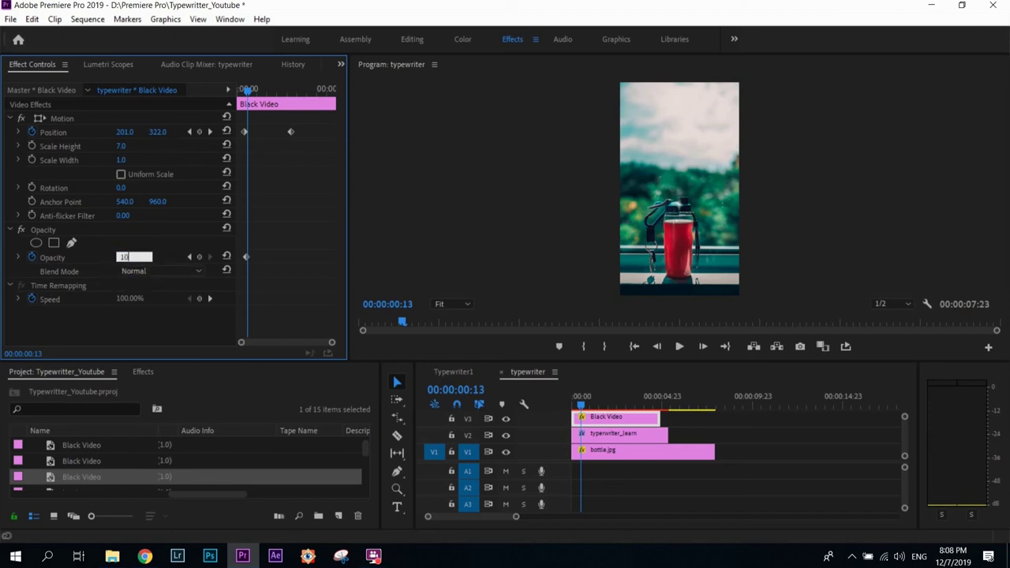
{"action": "left_click", "coordinate": [144, 328]}
{"action": "key", "text": "Right"}
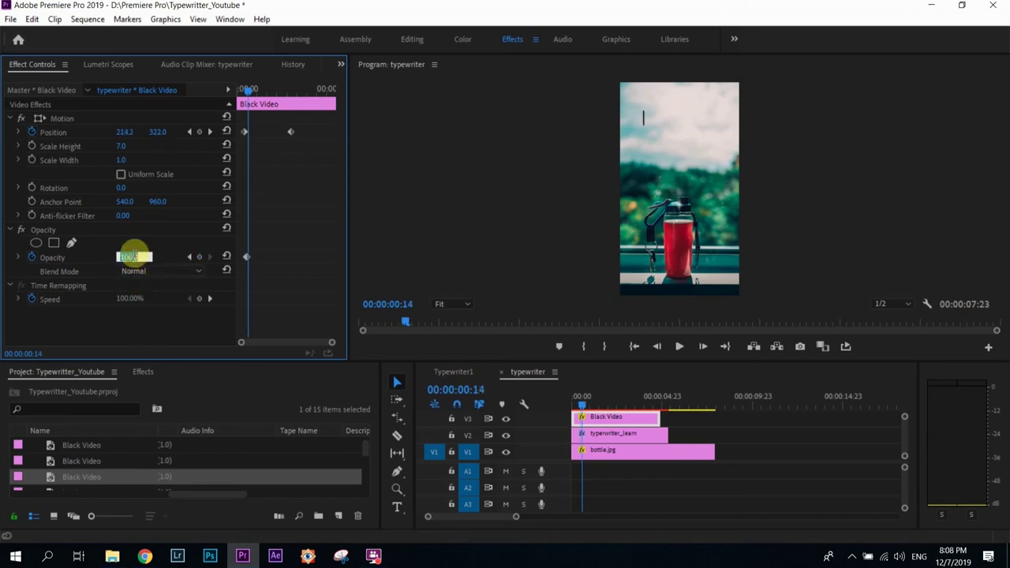
{"action": "left_click", "coordinate": [146, 328]}
{"action": "key", "text": "Right"}
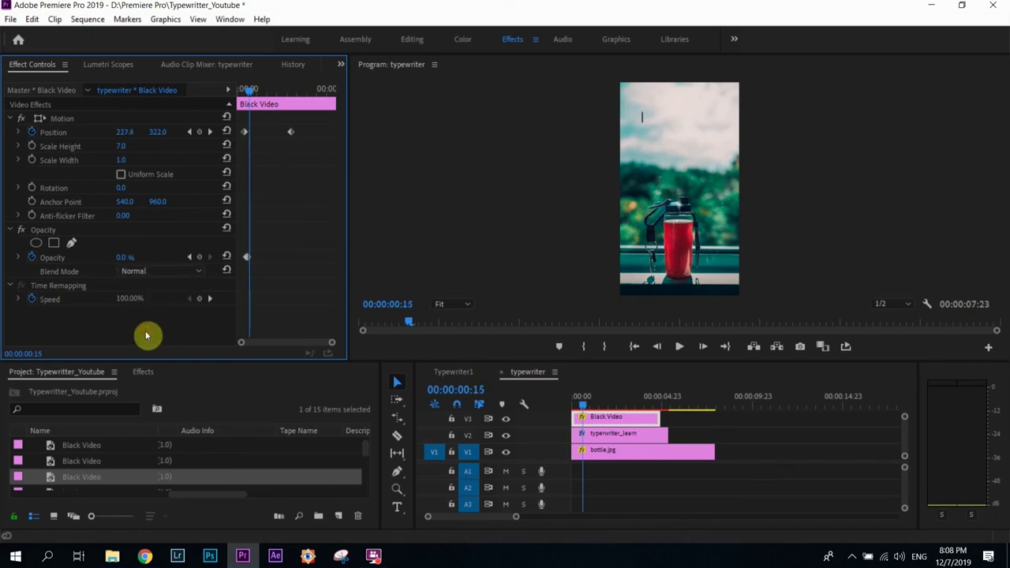
{"action": "left_click", "coordinate": [133, 257]}
{"action": "type", "text": "100"}
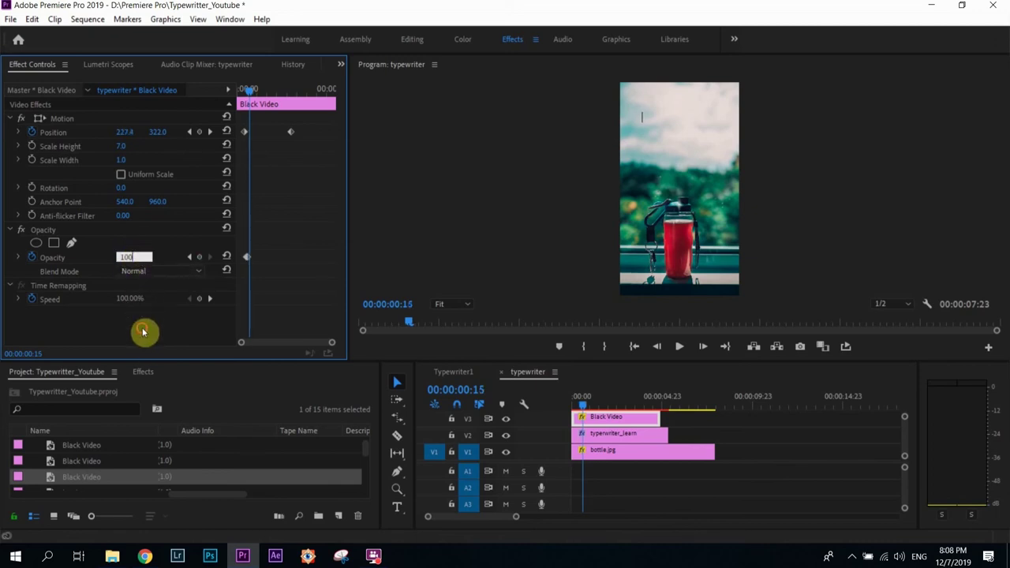
{"action": "left_click", "coordinate": [145, 331]}
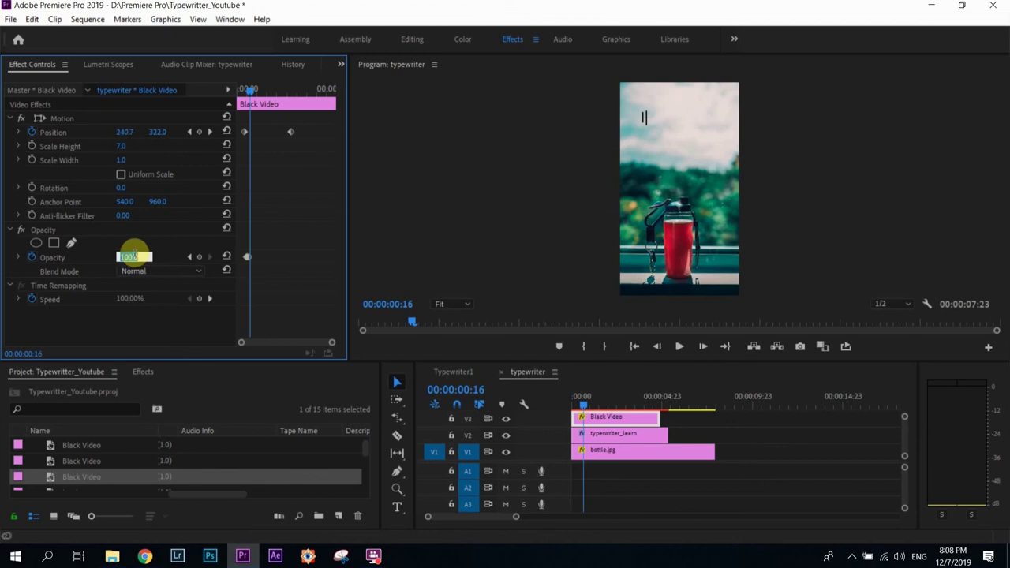
- Continue alternating the cursor's Opacity keyframes between 0 and 100 frame by frame
{"action": "left_click", "coordinate": [135, 266]}
{"action": "type", "text": "0"}
{"action": "left_click", "coordinate": [147, 350]}
{"action": "key", "text": "Right"}
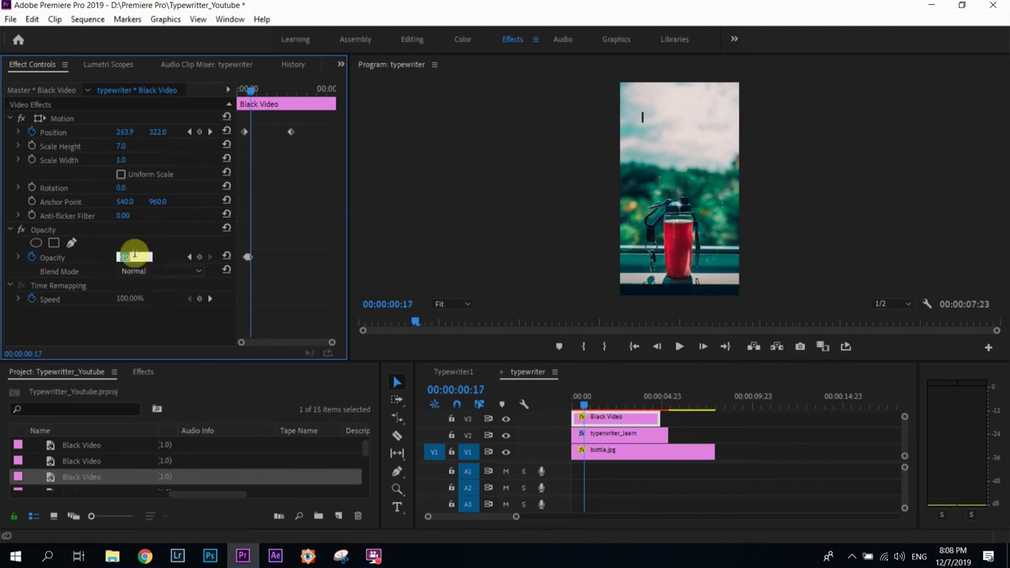
{"action": "left_click", "coordinate": [132, 257]}
{"action": "type", "text": "100"}
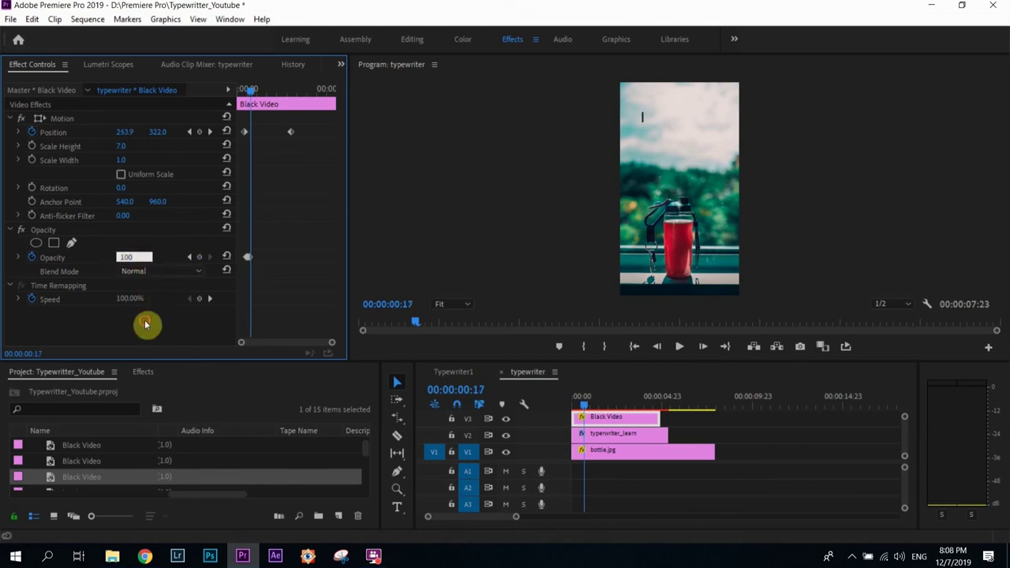
{"action": "left_click", "coordinate": [146, 327]}
- Select the blinking opacity keyframes and preview the blinking cursor beside the title
{"action": "left_click_drag", "start_coordinate": [263, 267], "coordinate": [252, 293]}
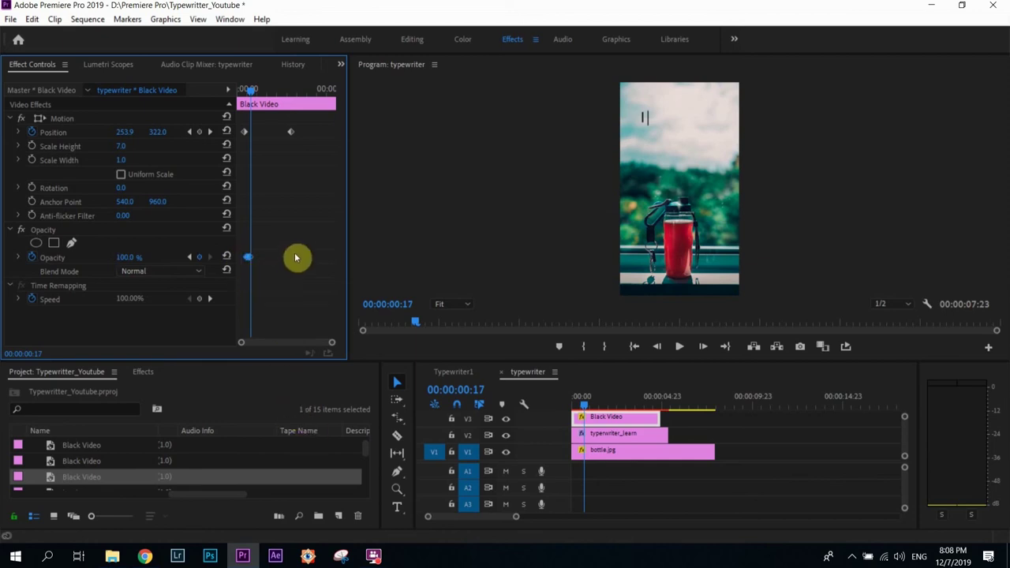
{"action": "left_click", "coordinate": [259, 93]}
{"action": "left_click_drag", "start_coordinate": [260, 94], "coordinate": [247, 110]}
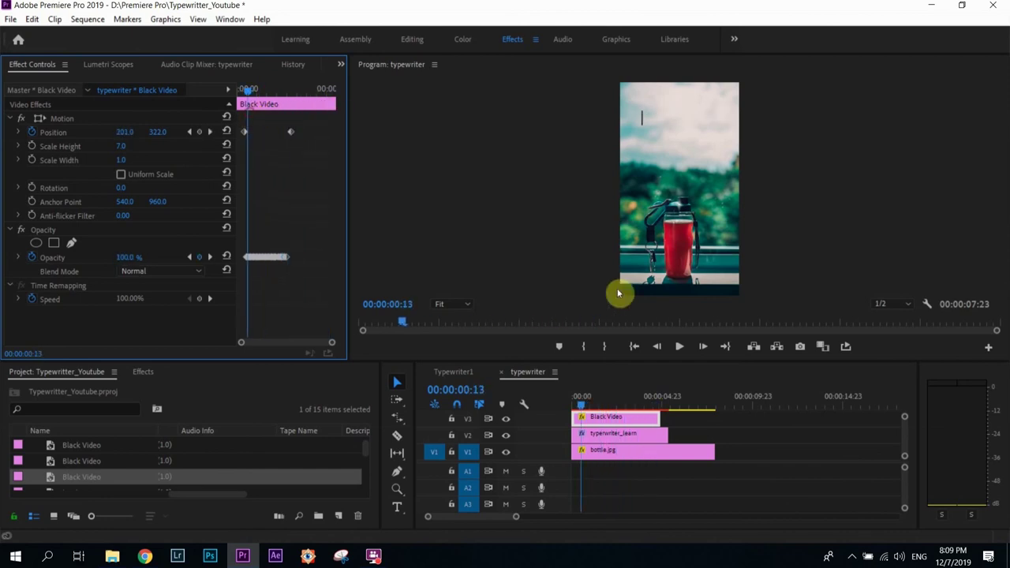
{"action": "left_click", "coordinate": [677, 346]}
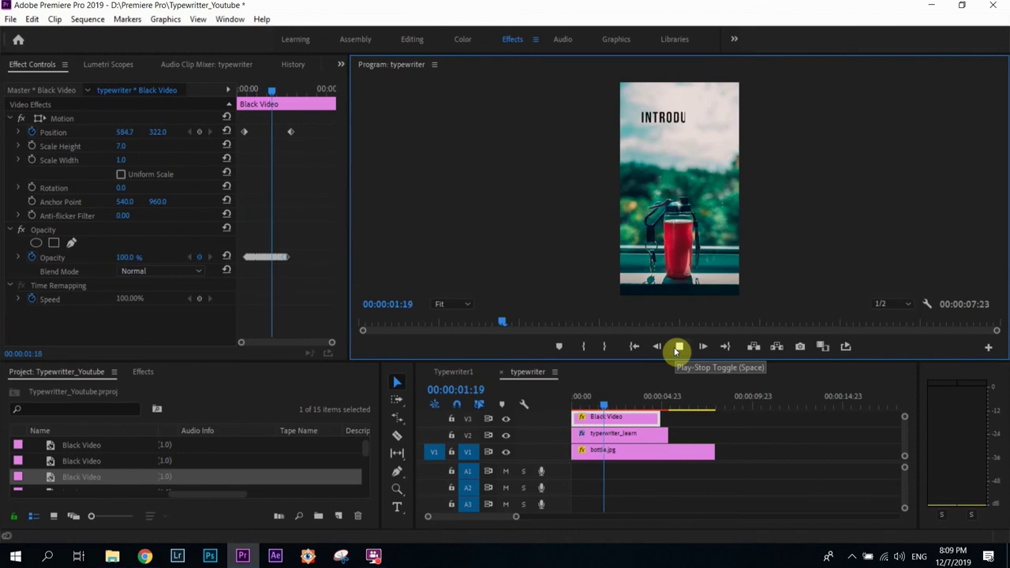
{"action": "left_click", "coordinate": [677, 347]}
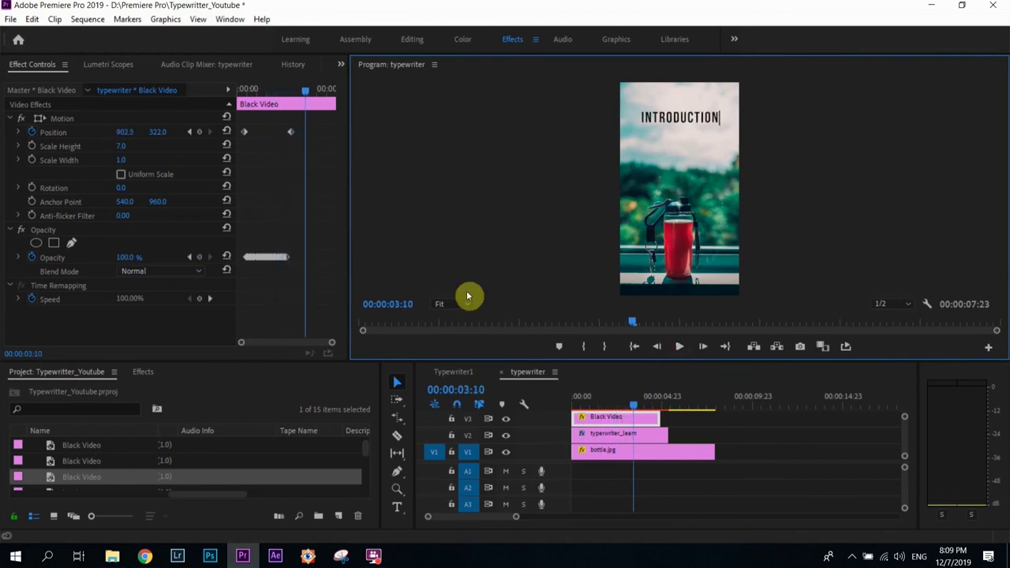
{"action": "left_click_drag", "start_coordinate": [301, 100], "coordinate": [290, 104]}
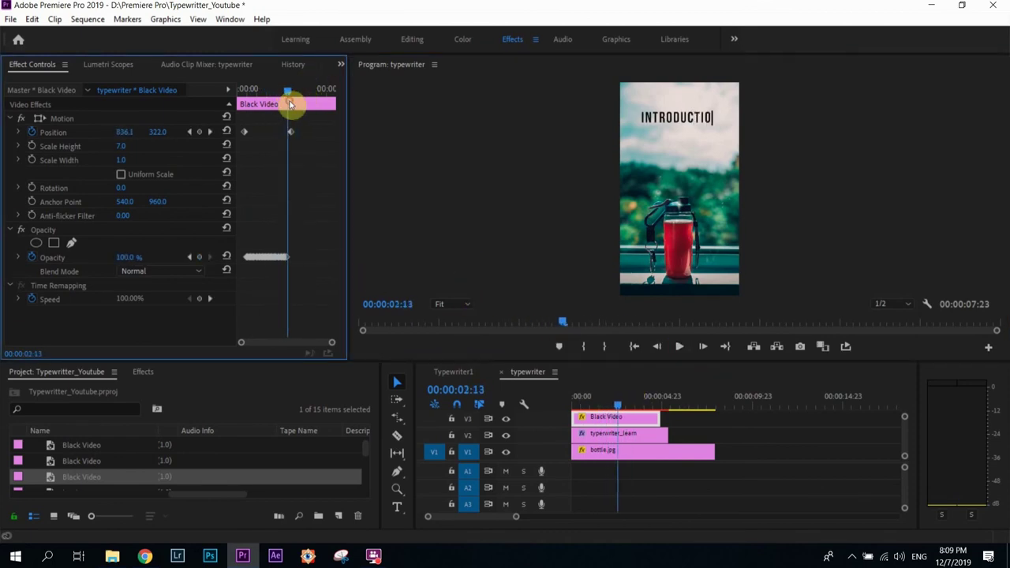
- Place typewriter_sound.mp3 on track A1, trim its start, and align it to 00:00:00:00
{"action": "left_click", "coordinate": [50, 478]}
{"action": "scroll", "coordinate": [101, 462], "scroll_direction": "down", "scroll_amount": 4}
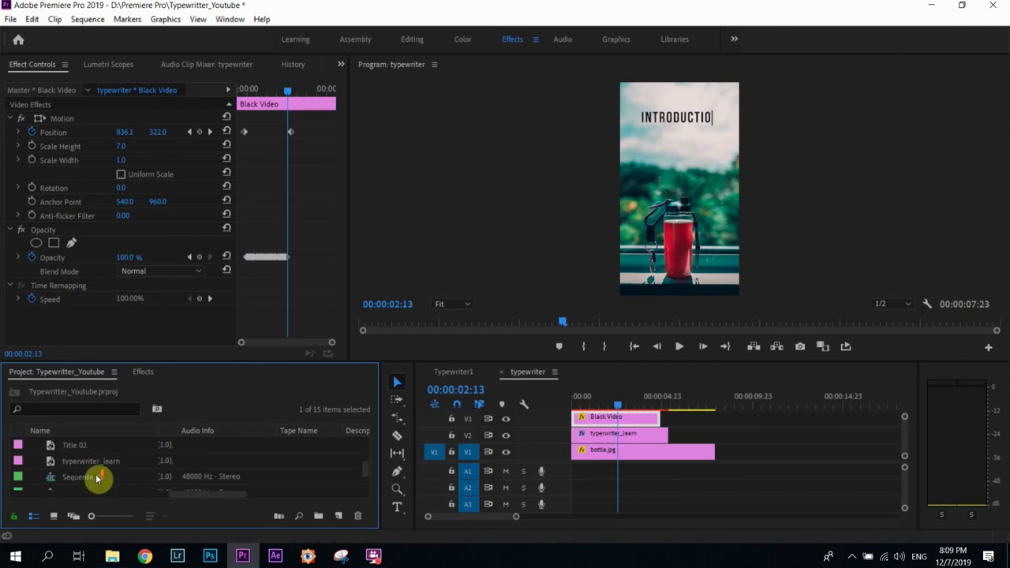
{"action": "scroll", "coordinate": [96, 479], "scroll_direction": "down", "scroll_amount": 2}
{"action": "left_click_drag", "start_coordinate": [96, 477], "coordinate": [672, 476]}
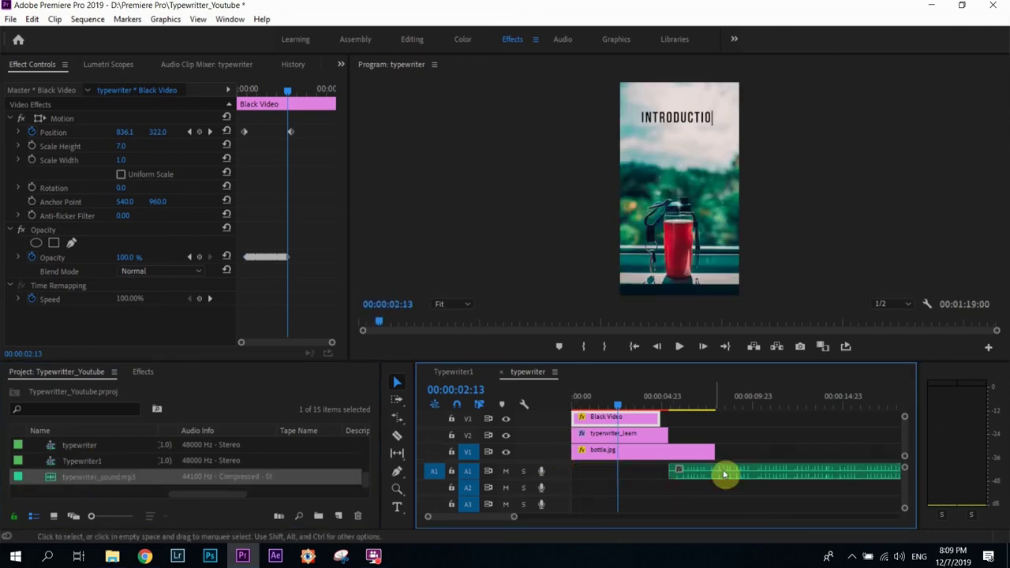
{"action": "left_click_drag", "start_coordinate": [610, 404], "coordinate": [579, 409]}
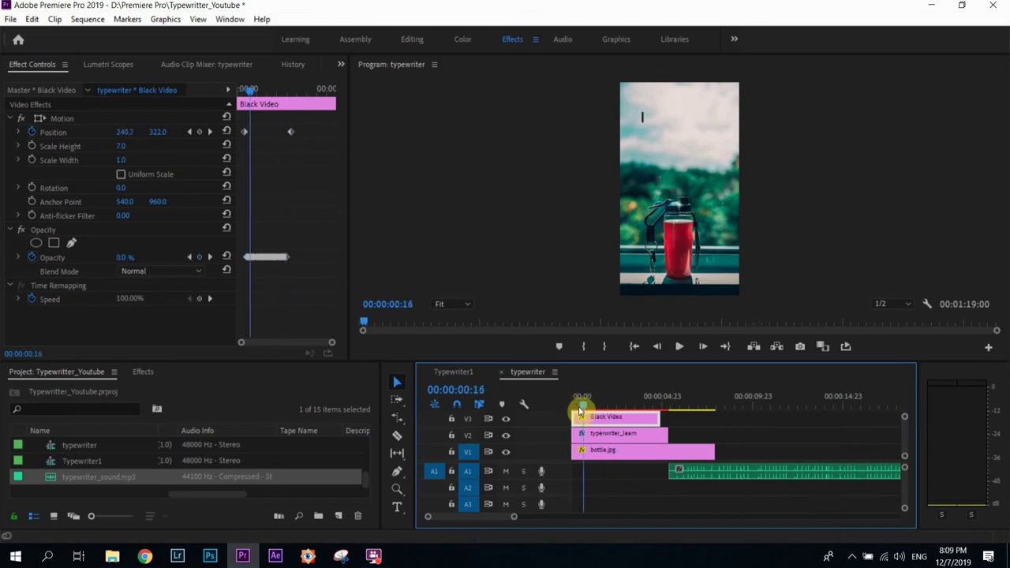
{"action": "left_click_drag", "start_coordinate": [725, 473], "coordinate": [601, 470]}
{"action": "left_click_drag", "start_coordinate": [637, 471], "coordinate": [615, 470]}
- Preview the typing title with its typewriter sound and review the end of typing
{"action": "left_click", "coordinate": [677, 346]}
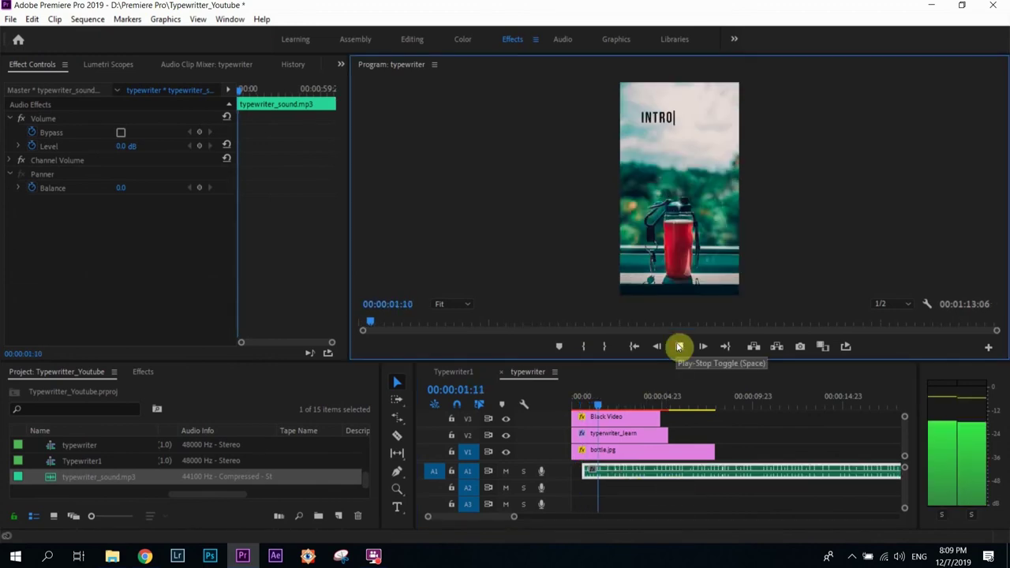
{"action": "left_click", "coordinate": [678, 346]}
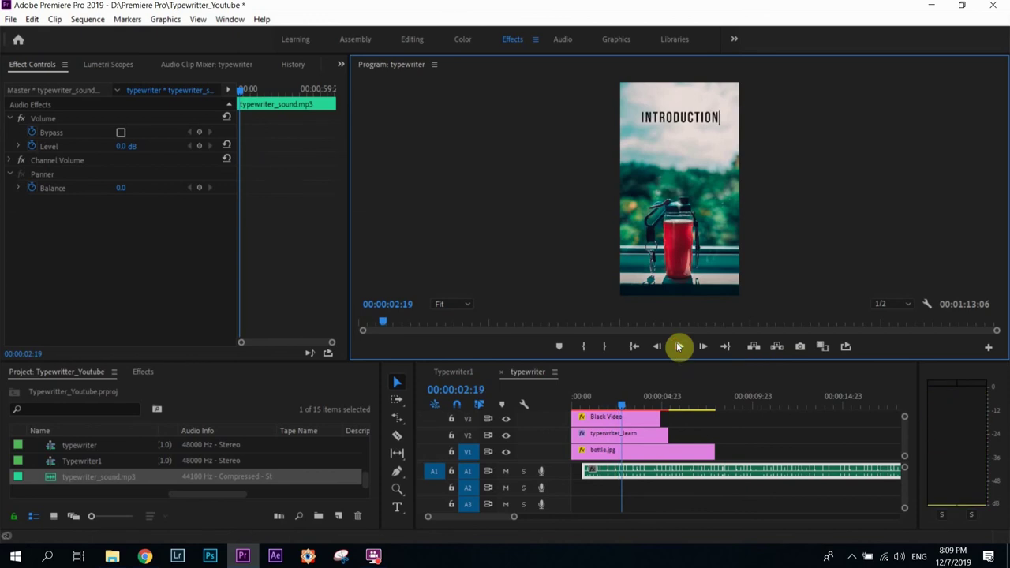
{"action": "left_click", "coordinate": [675, 346]}
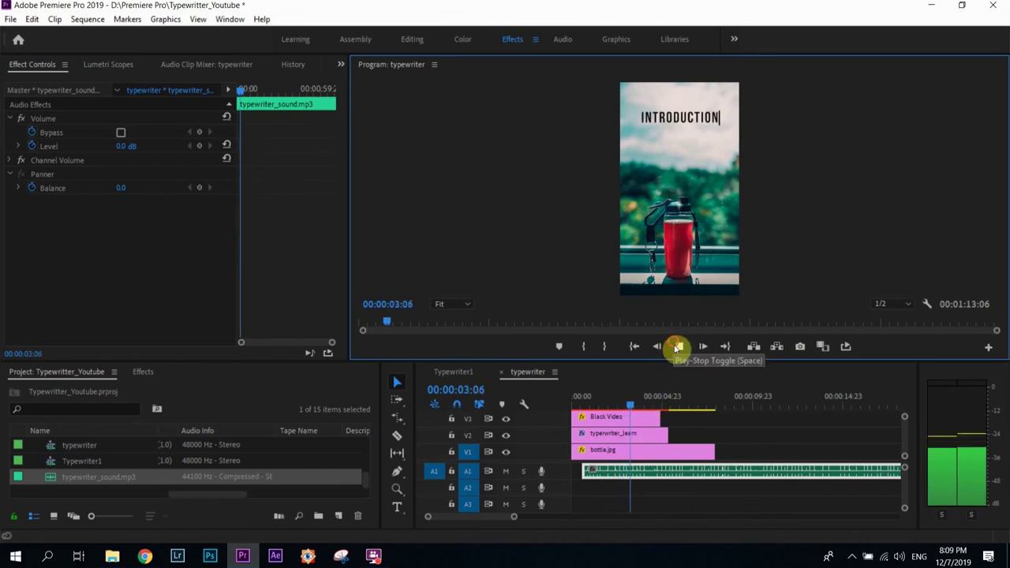
{"action": "left_click", "coordinate": [676, 346]}
{"action": "left_click", "coordinate": [630, 407]}
{"action": "left_click_drag", "start_coordinate": [631, 407], "coordinate": [623, 407]}
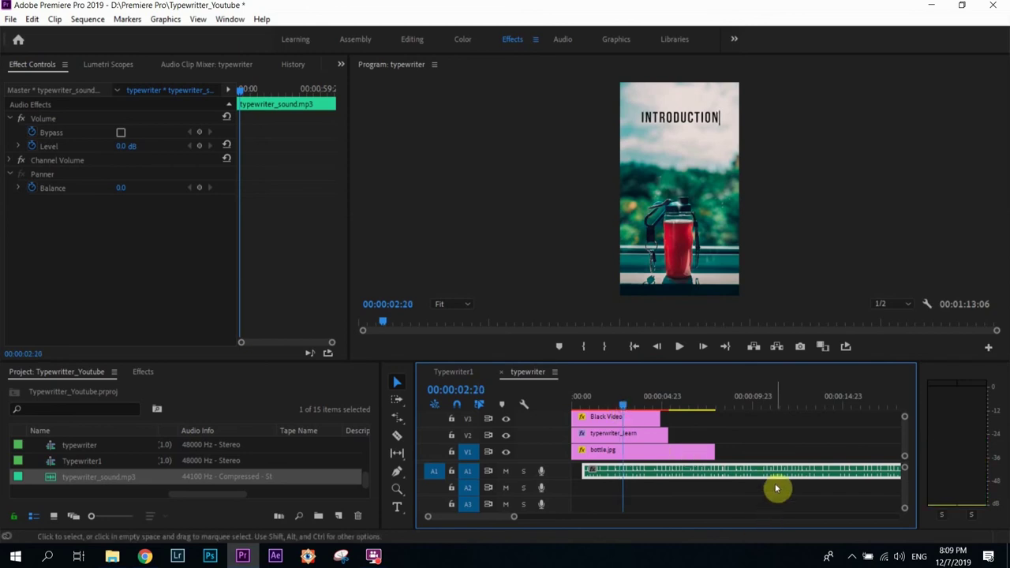